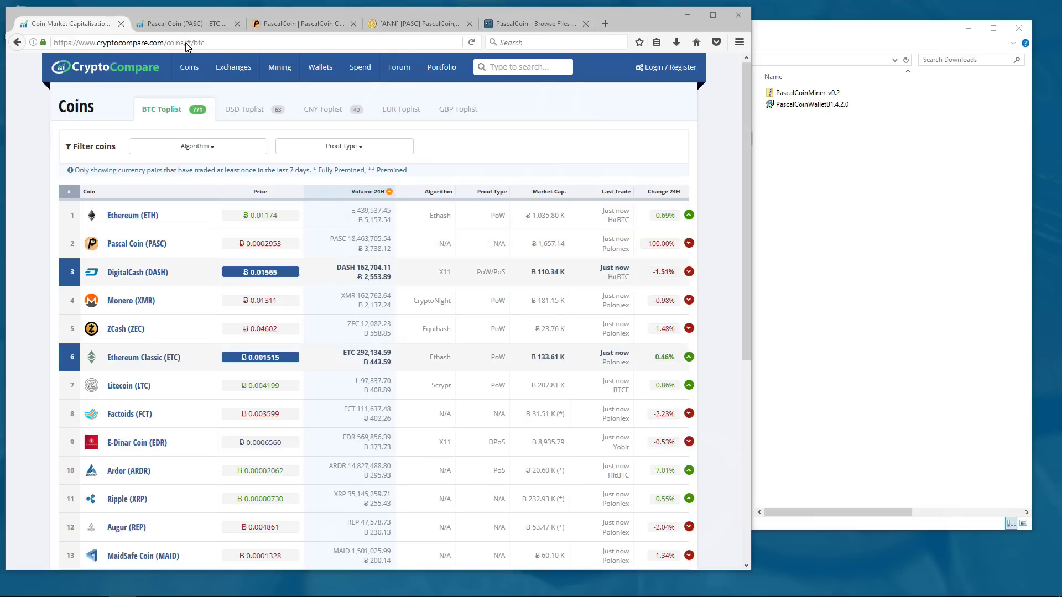
- Switch to the 'Pascal Coin (PASC) - BTC' tab showing the Ƀ 0.0002953 price and 1-day chart
left_click(180, 24)
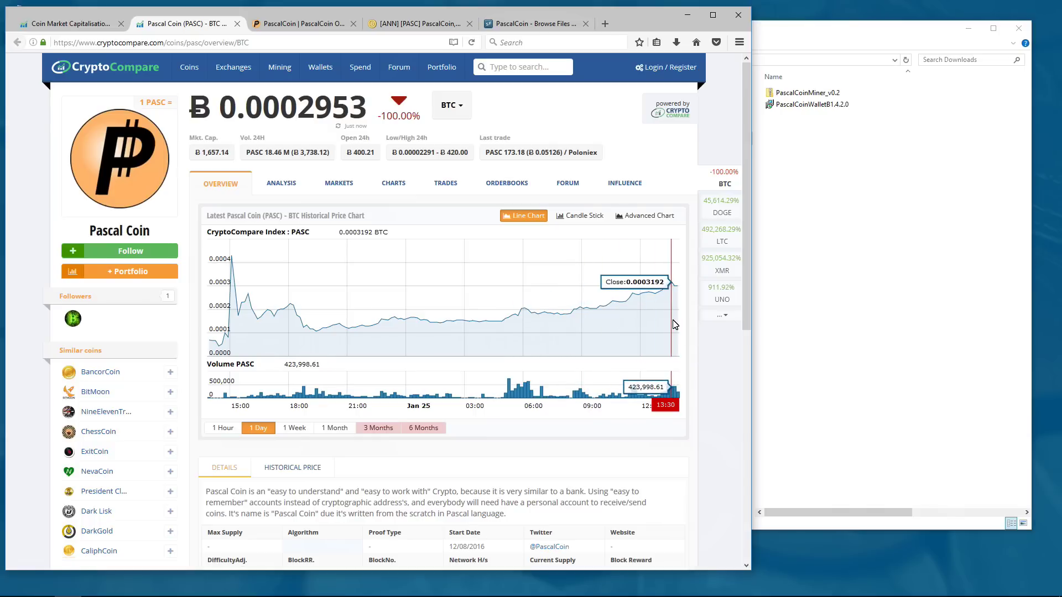
left_click(295, 24)
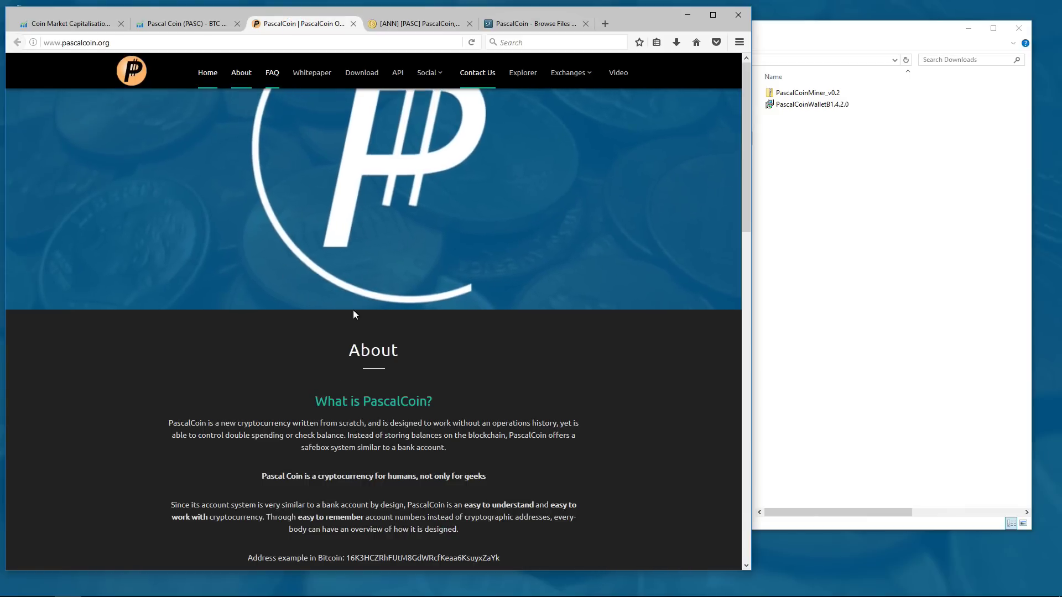
- Scroll to the About section and highlight the opening paragraph while reading it
scroll(307, 260, "down", 3)
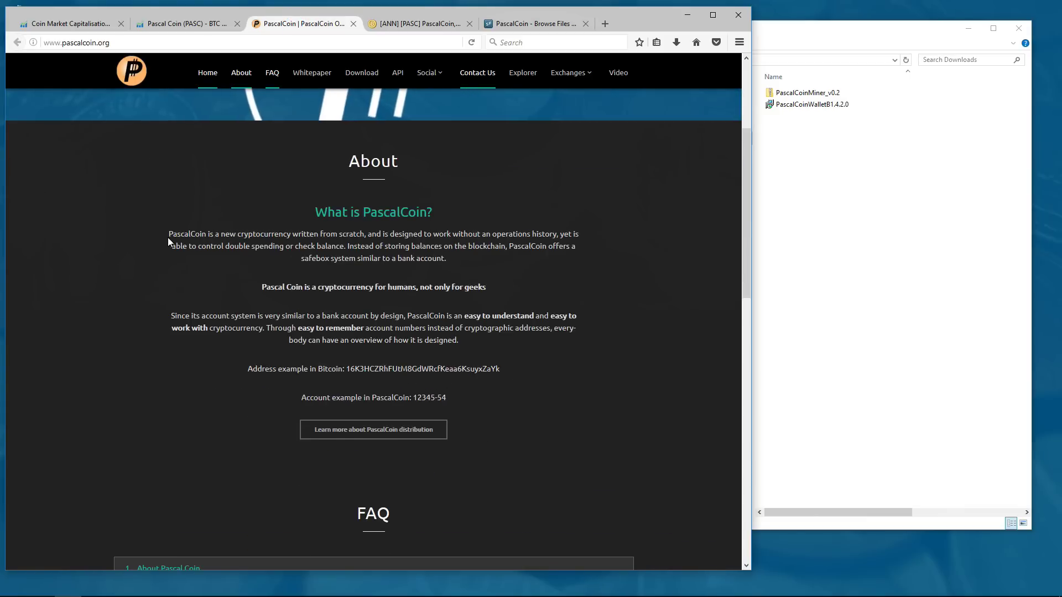
left_click_drag(162, 235, 249, 264)
left_click_drag(179, 251, 313, 256)
left_click_drag(382, 248, 428, 246)
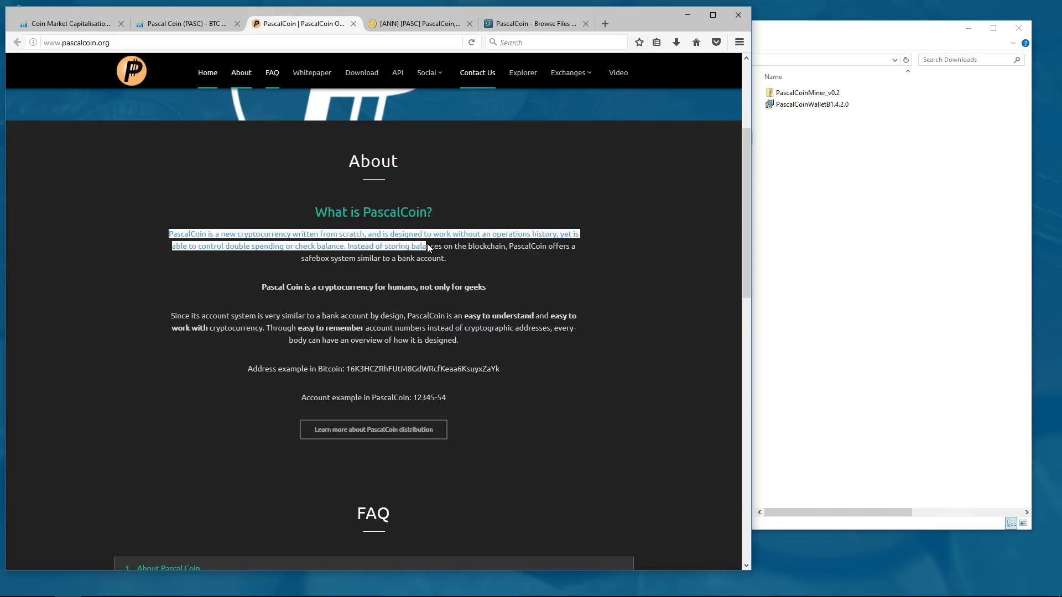
left_click_drag(587, 252, 456, 260)
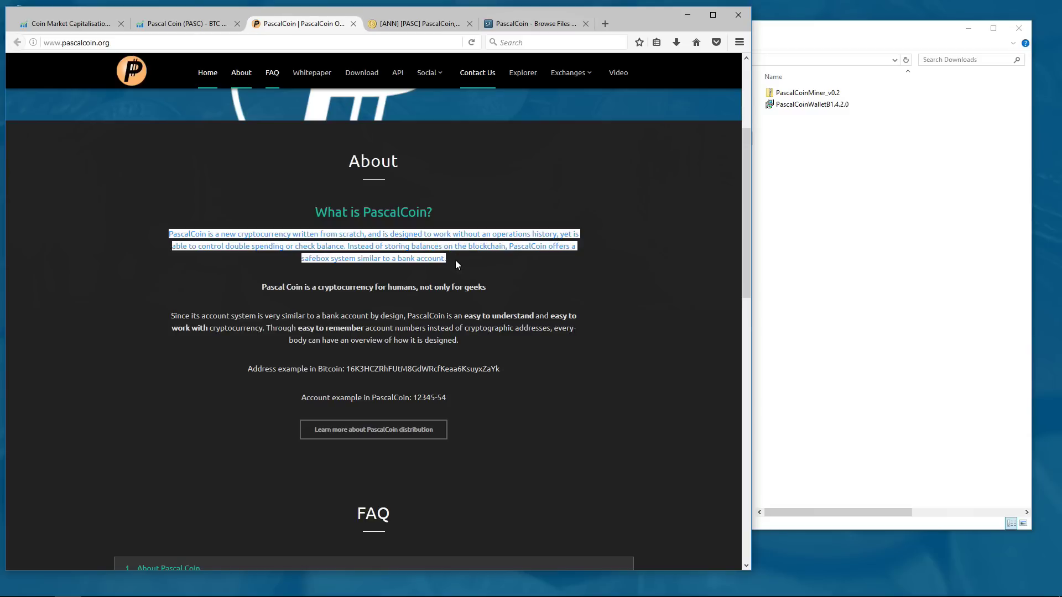
left_click(456, 260)
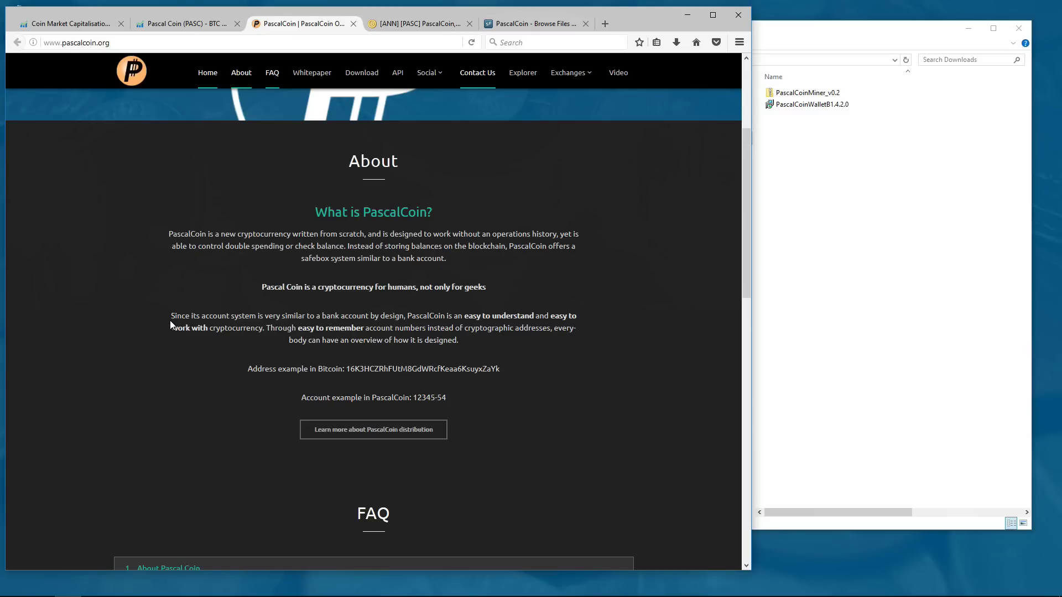
- Highlight the second About paragraph and the example Bitcoin address line
left_click_drag(171, 318, 367, 321)
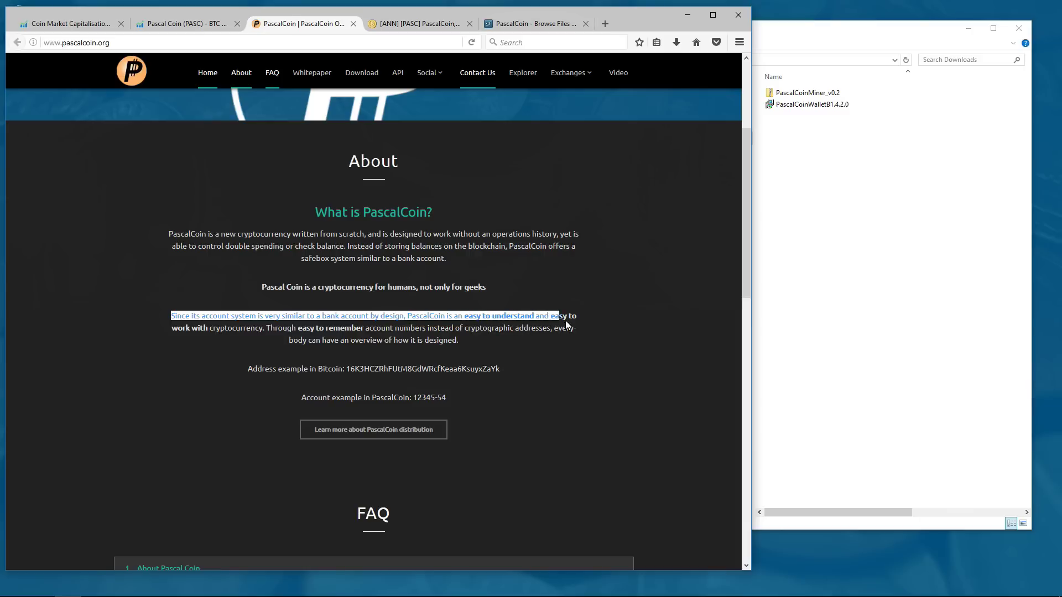
left_click_drag(565, 325, 227, 329)
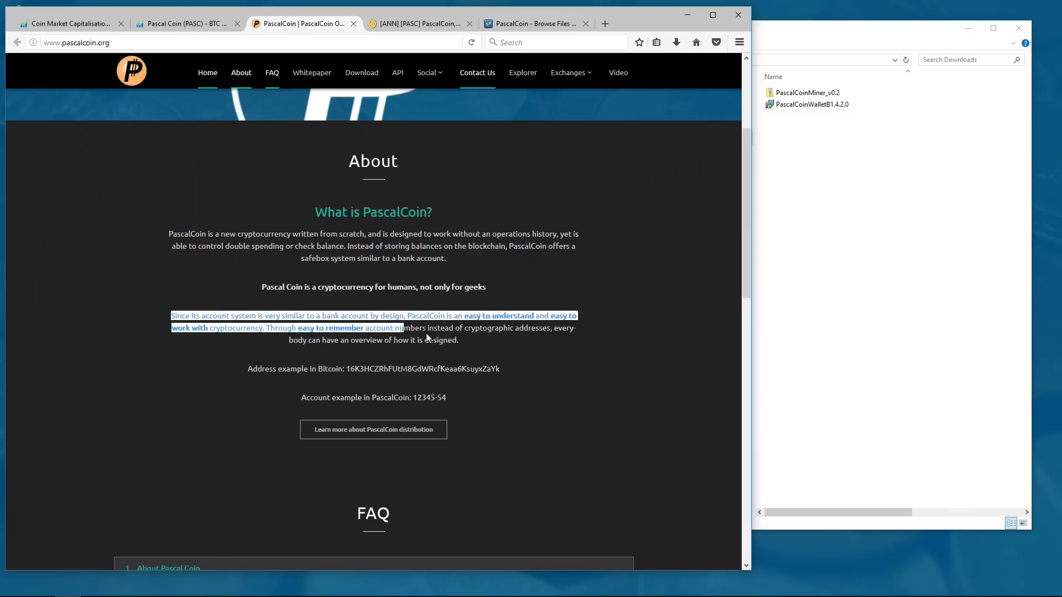
left_click_drag(426, 334, 464, 341)
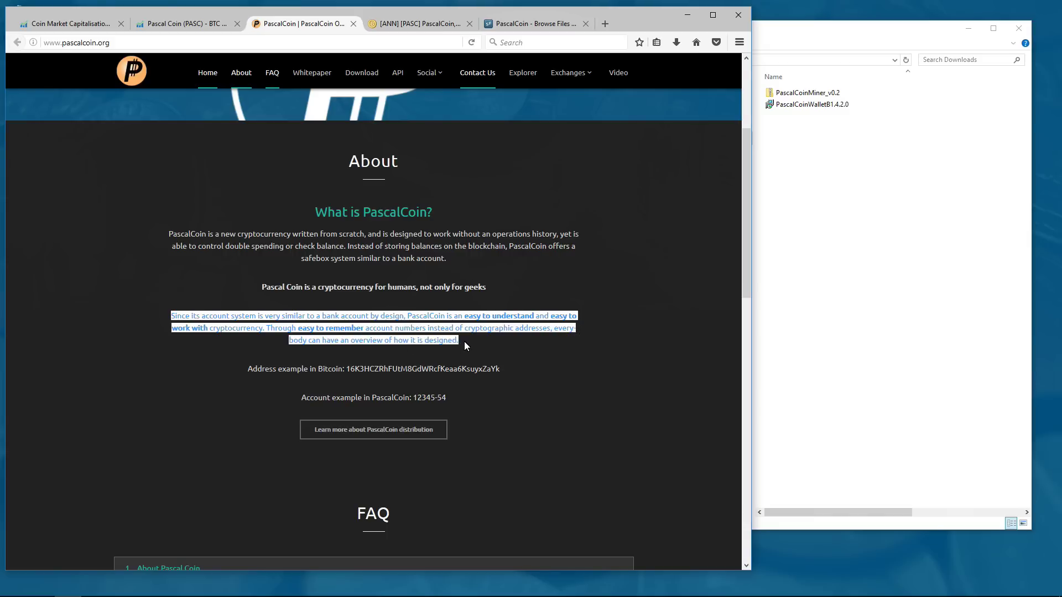
double_click(428, 368)
left_click(428, 369)
left_click_drag(364, 369, 415, 400)
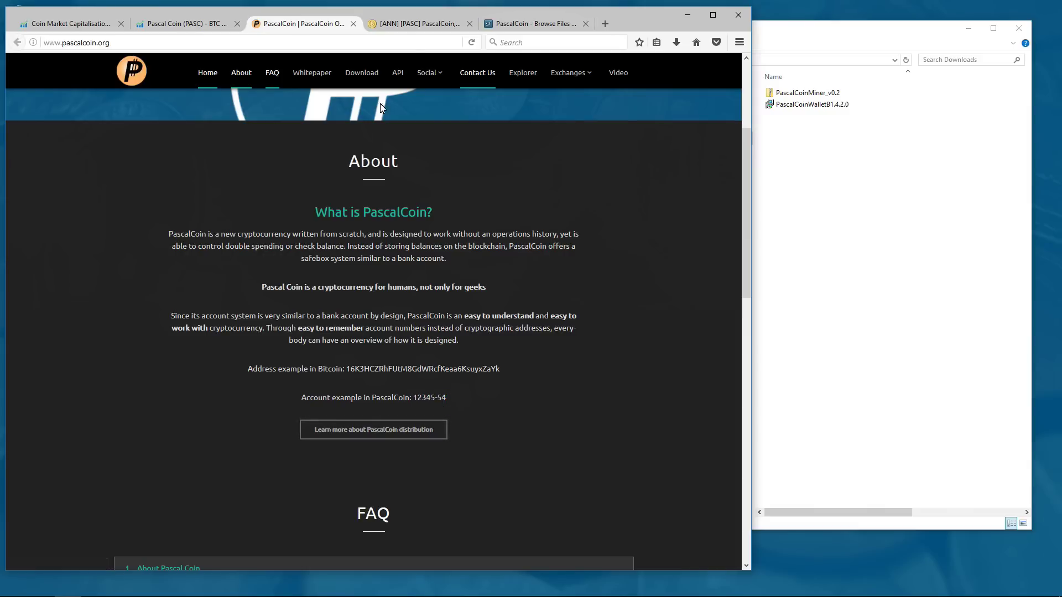
- Skim the Bitcointalk [ANN] [PASC] thread, then go to the SourceForge PascalCoin Files page
left_click(412, 23)
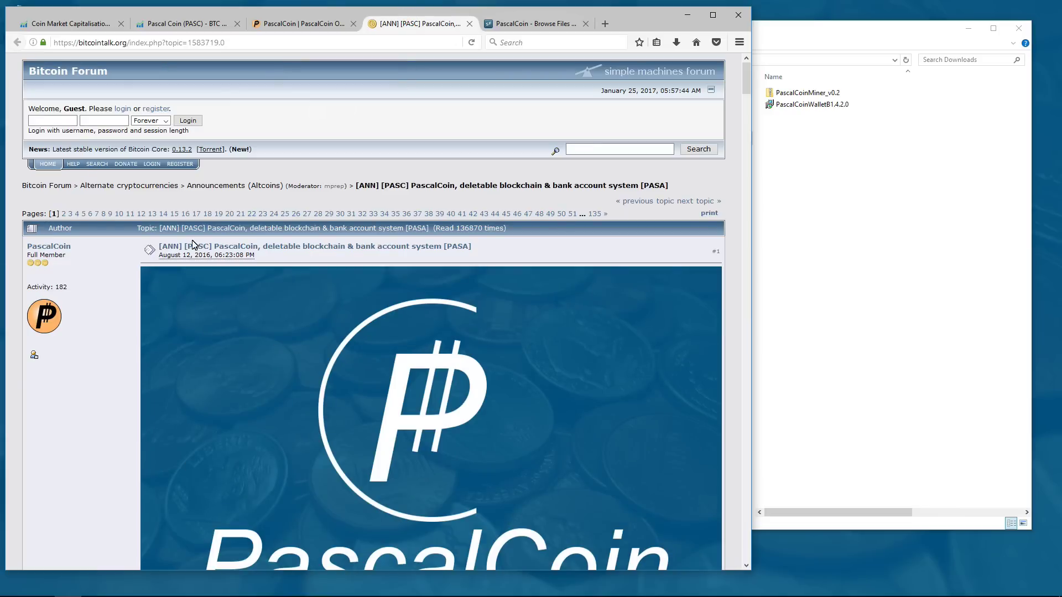
scroll(365, 426, "down", 10)
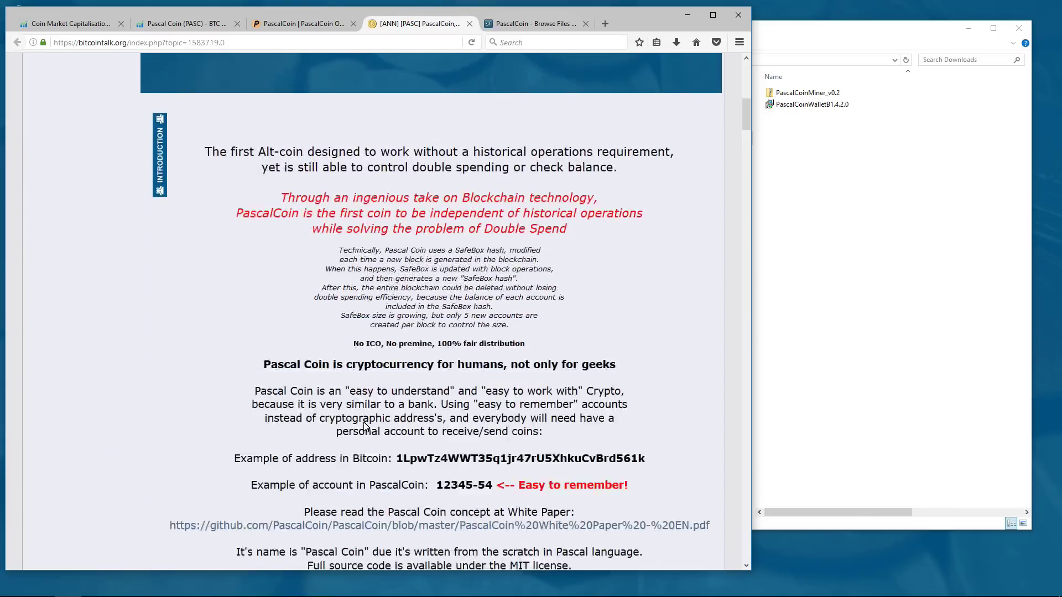
scroll(365, 426, "down", 15)
scroll(366, 410, "up", 20)
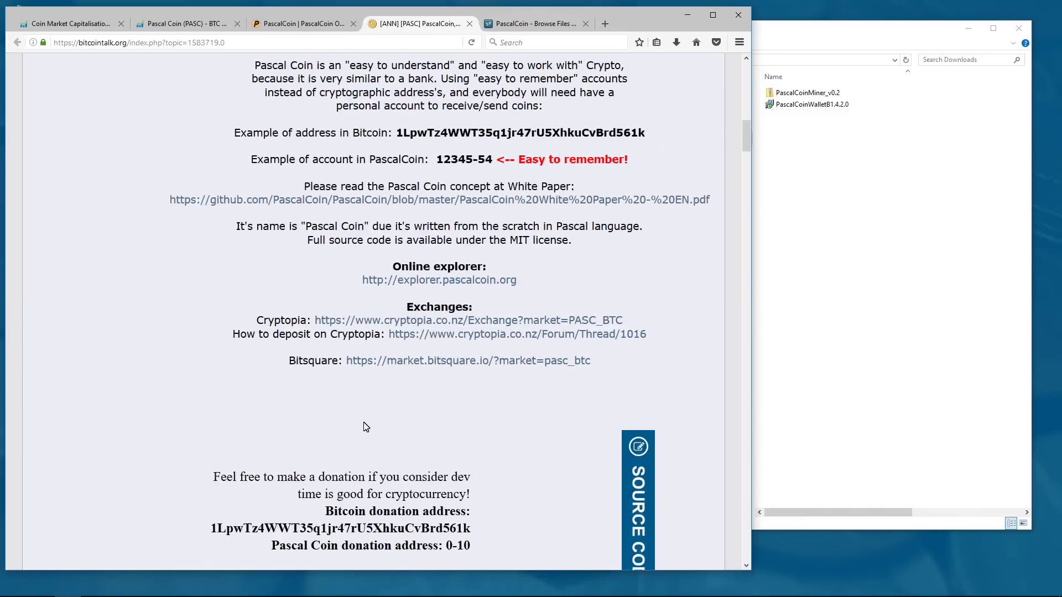
left_click(541, 31)
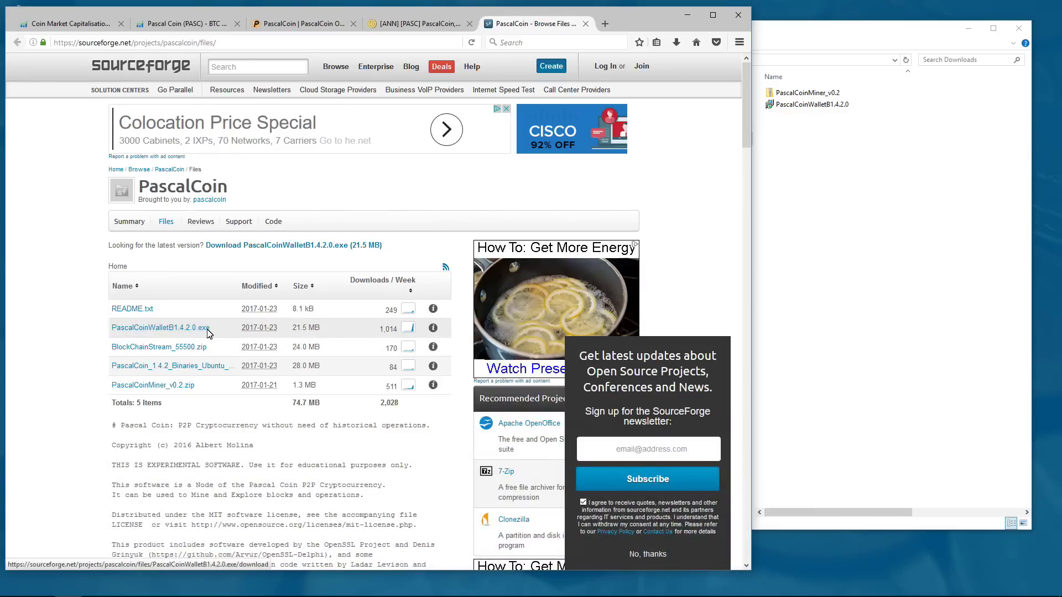
- Select PascalCoinMiner_v0.2 and PascalCoinWalletB1.4.2.0 in Downloads, then minimize the browser
left_click(830, 108)
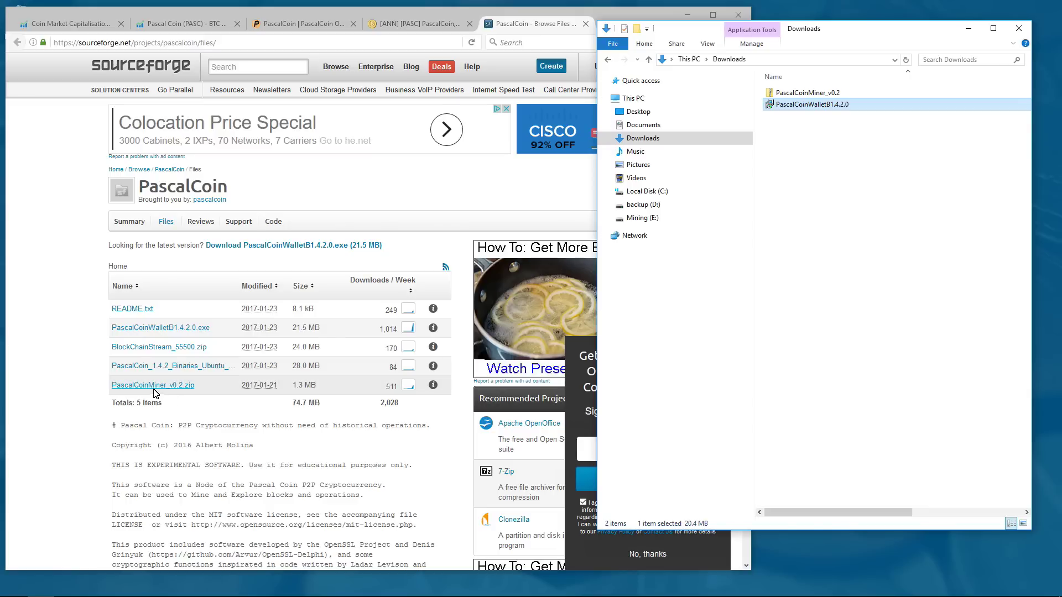
left_click(809, 94)
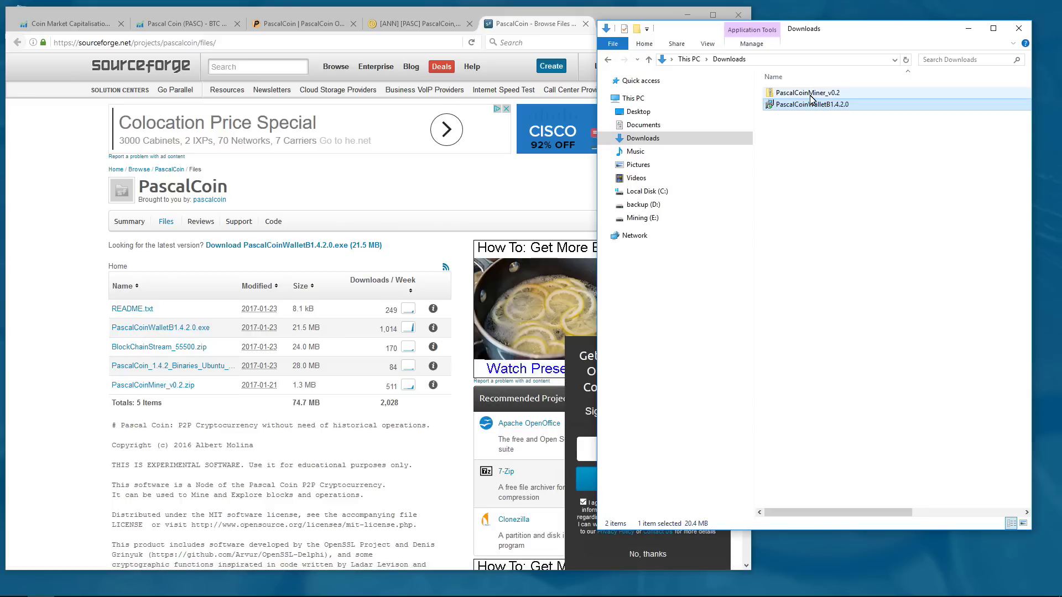
left_click(813, 109)
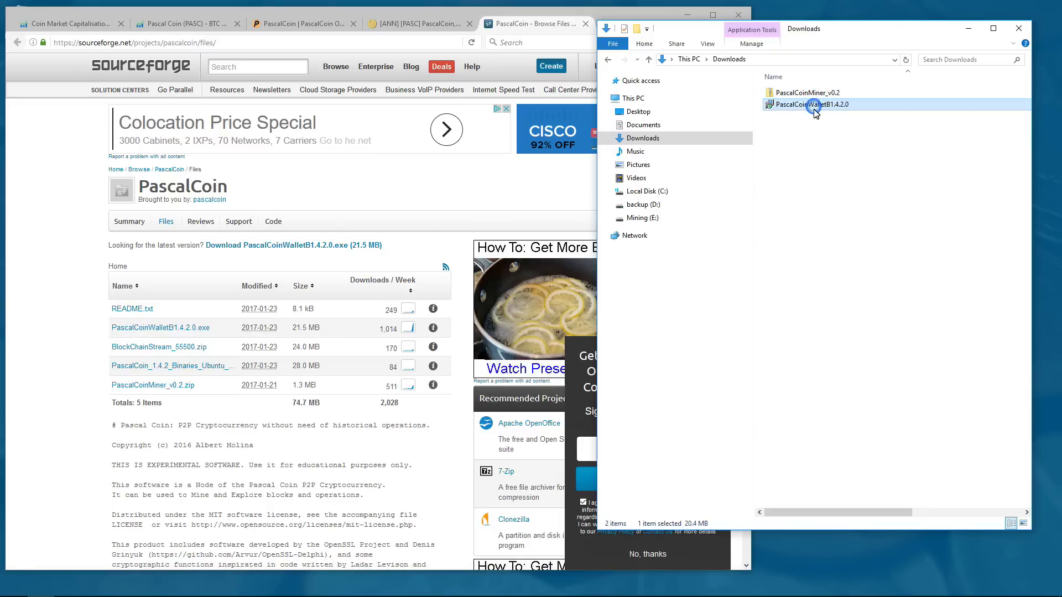
left_click(686, 15)
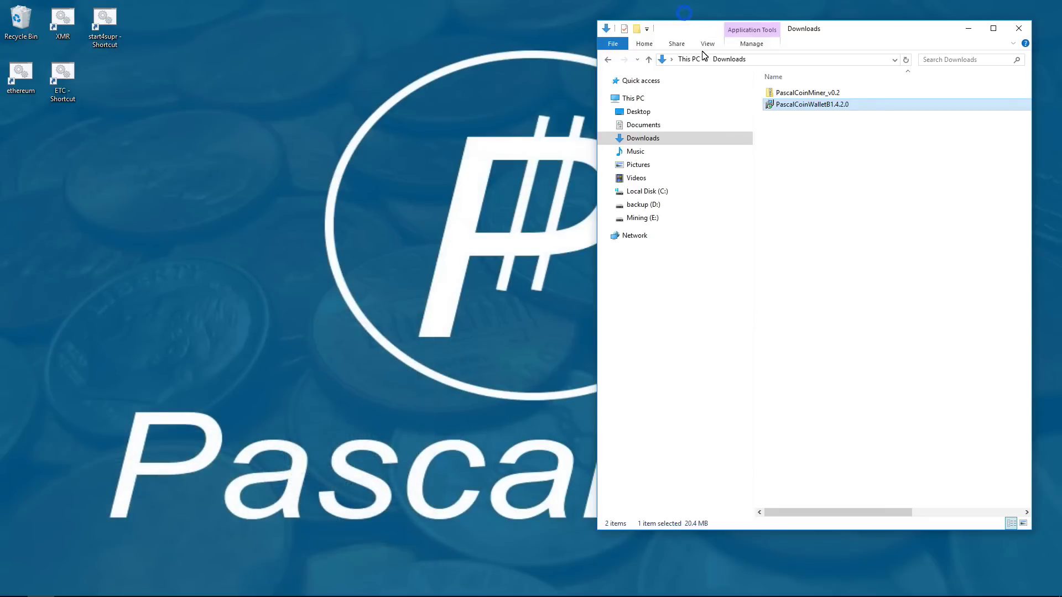
- Launch the wallet installer, accept the MIT license, and set the destination to E:\Pascal Coin
double_click(806, 105)
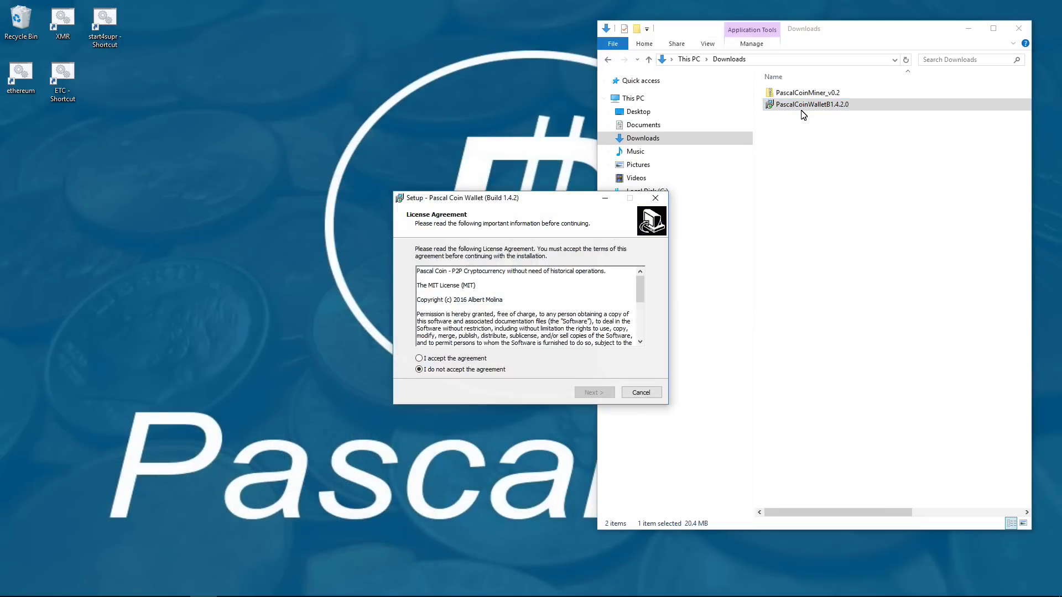
key("alt+a")
key("Return")
key("alt+r")
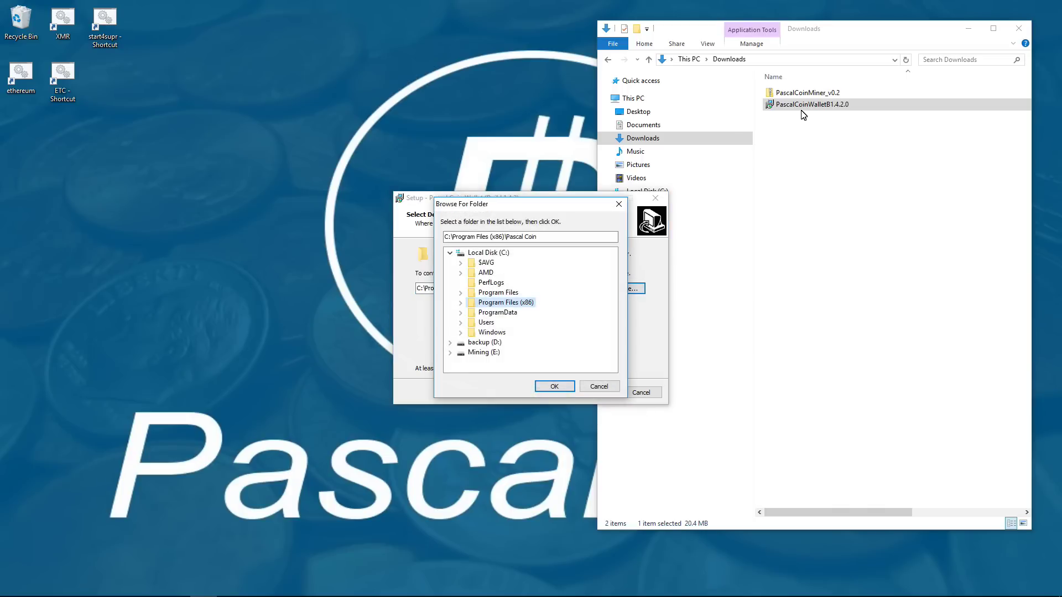
key("End")
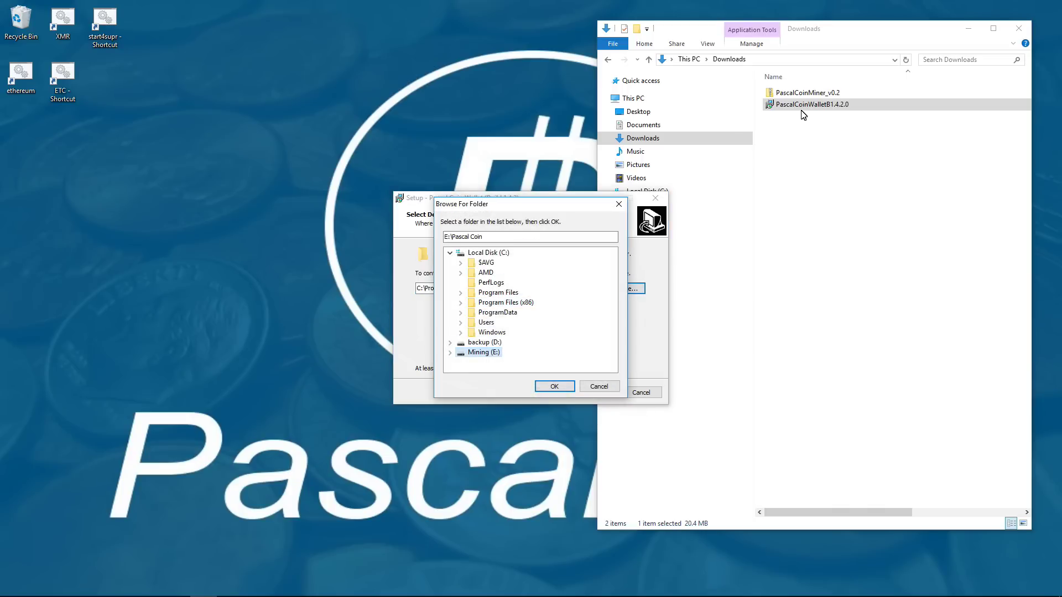
key("Return")
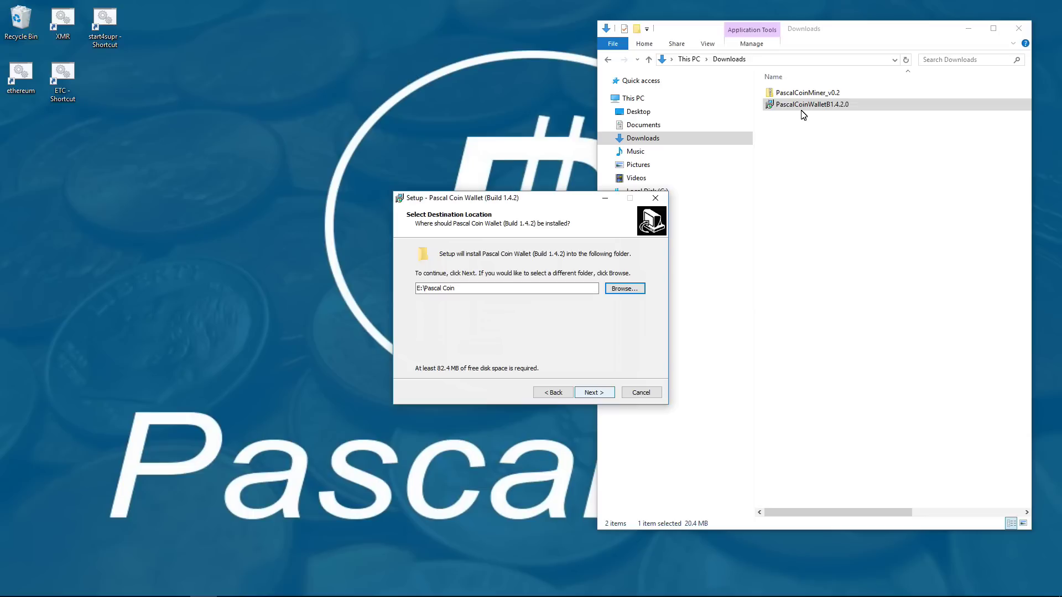
- Keep the default Start Menu folder, install, and close the finished wizard
key("alt+n")
key("alt+n")
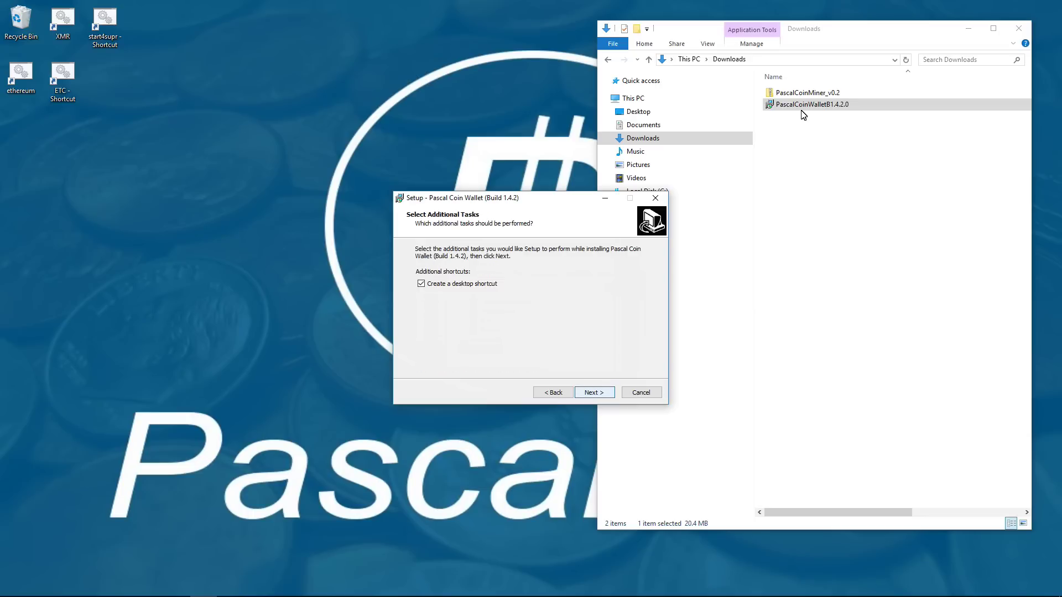
key("alt+n")
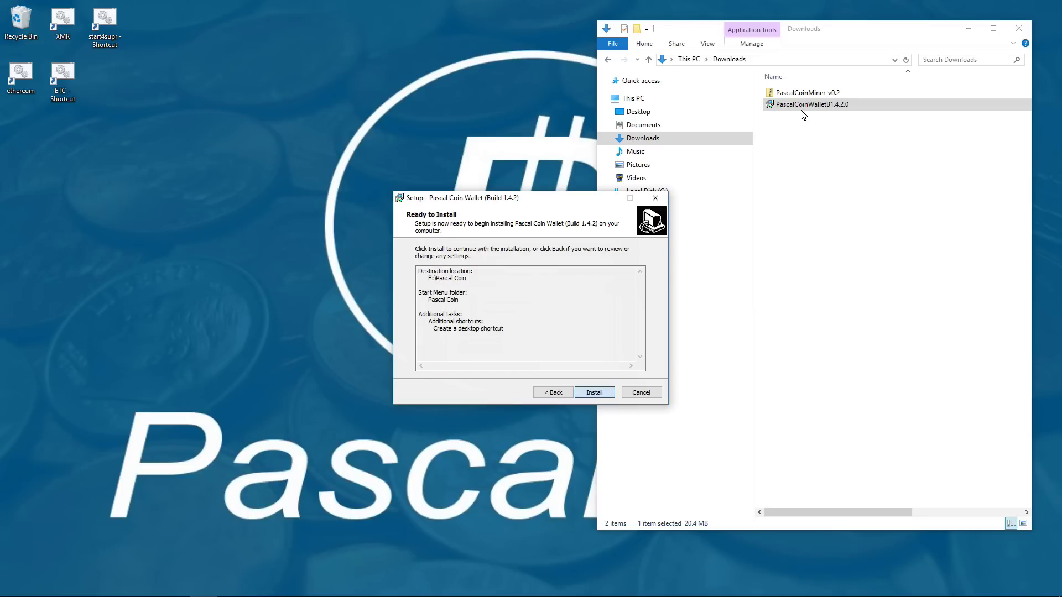
key("alt+i")
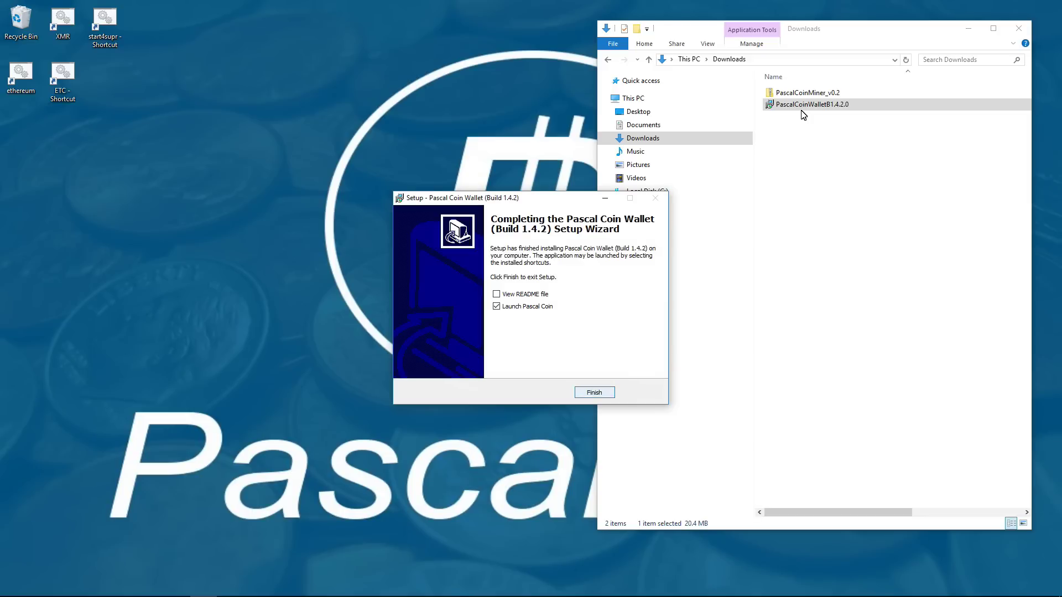
left_click_drag(804, 115, 764, 111)
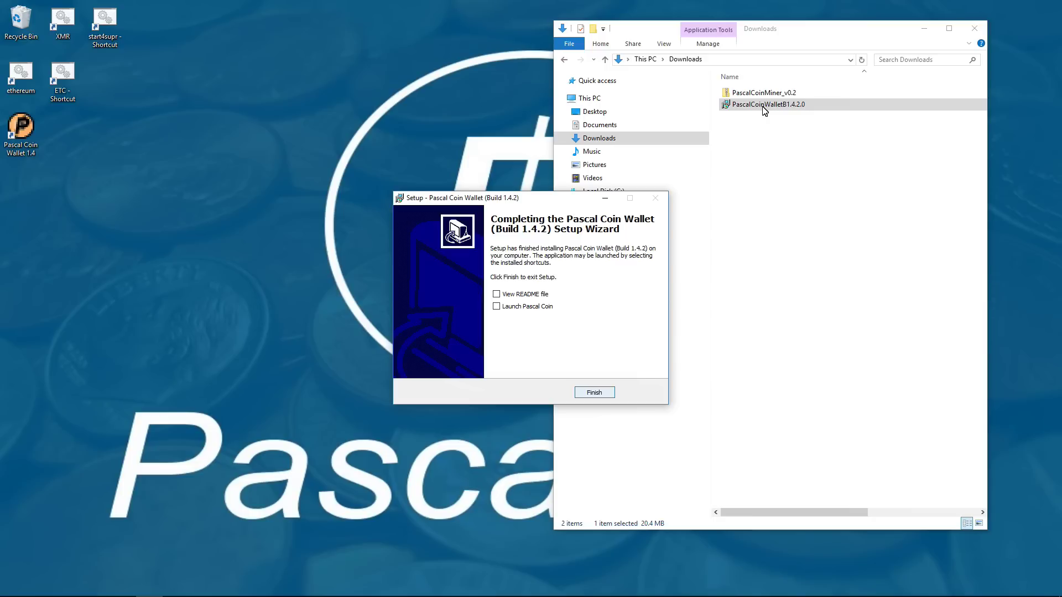
key("Return")
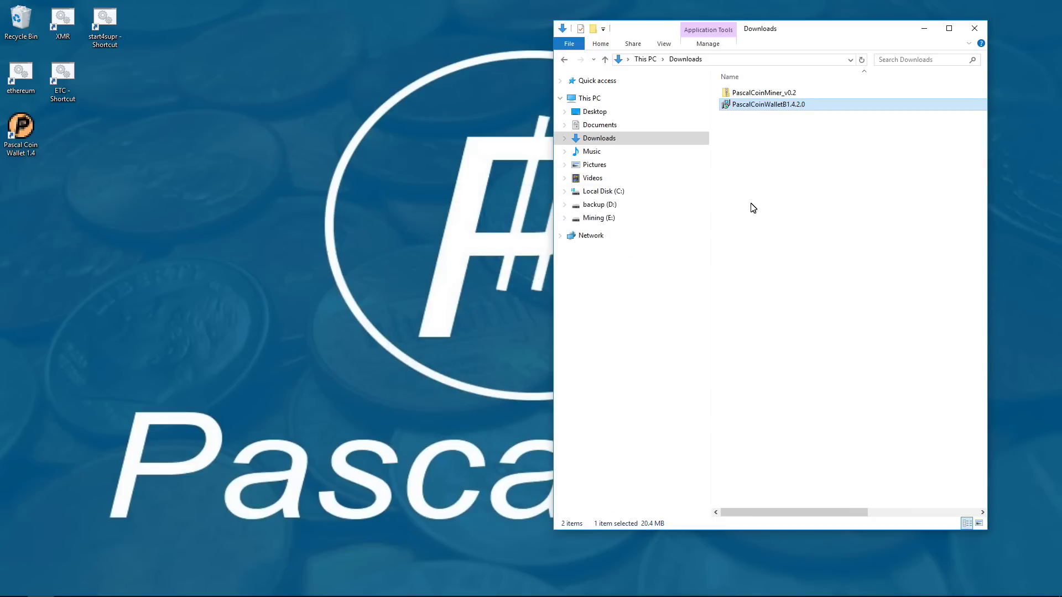
- Extract the PascalCoinMiner_v0.2 zip into the Downloads folder
right_click(753, 93)
left_click(783, 135)
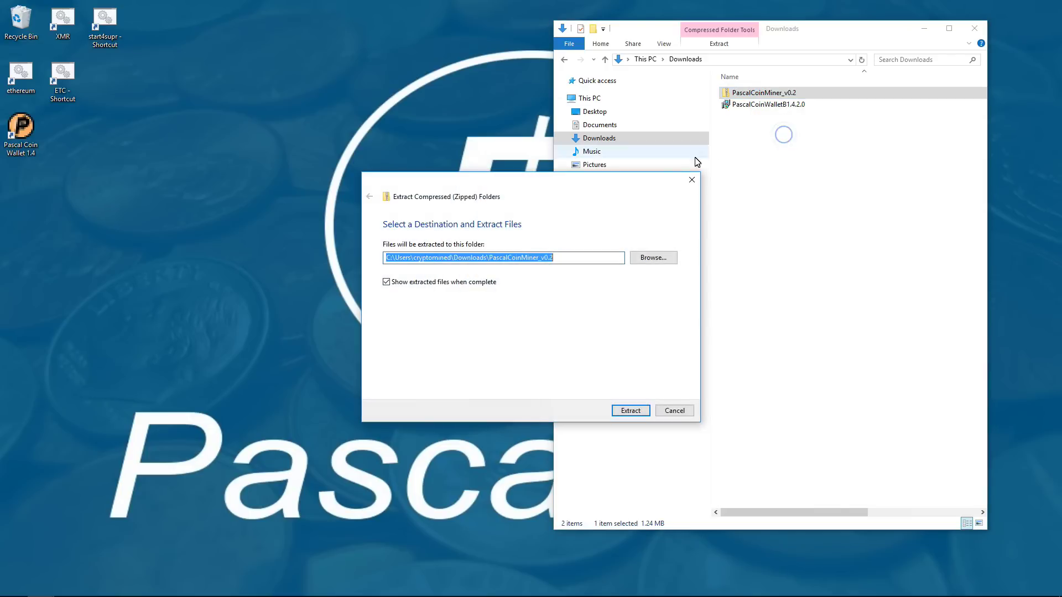
left_click(630, 410)
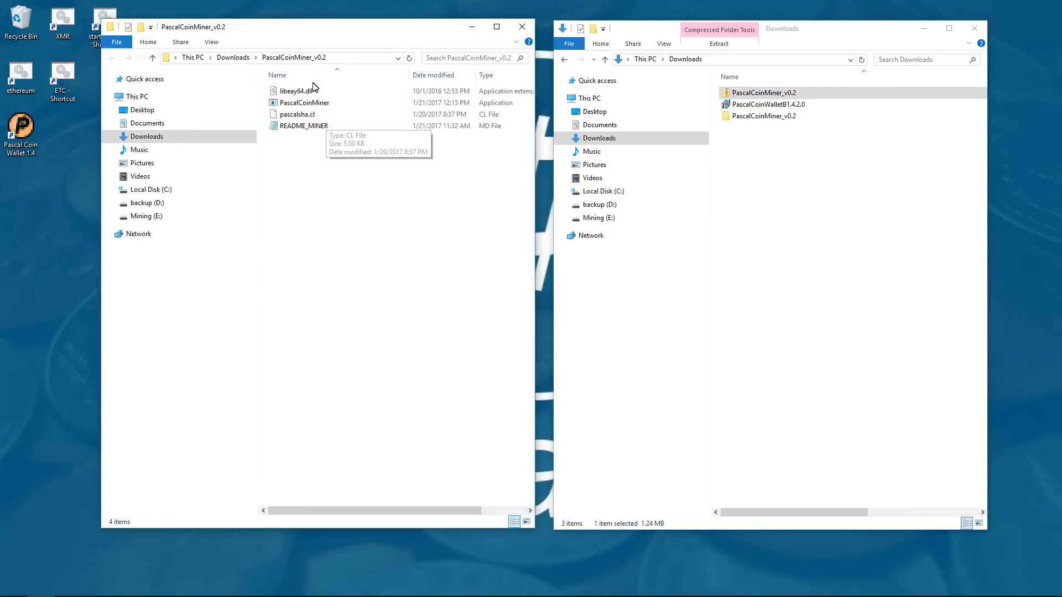
- Put the four extracted miner files into E:\Pascal Coin and close the Downloads window
left_click(595, 218)
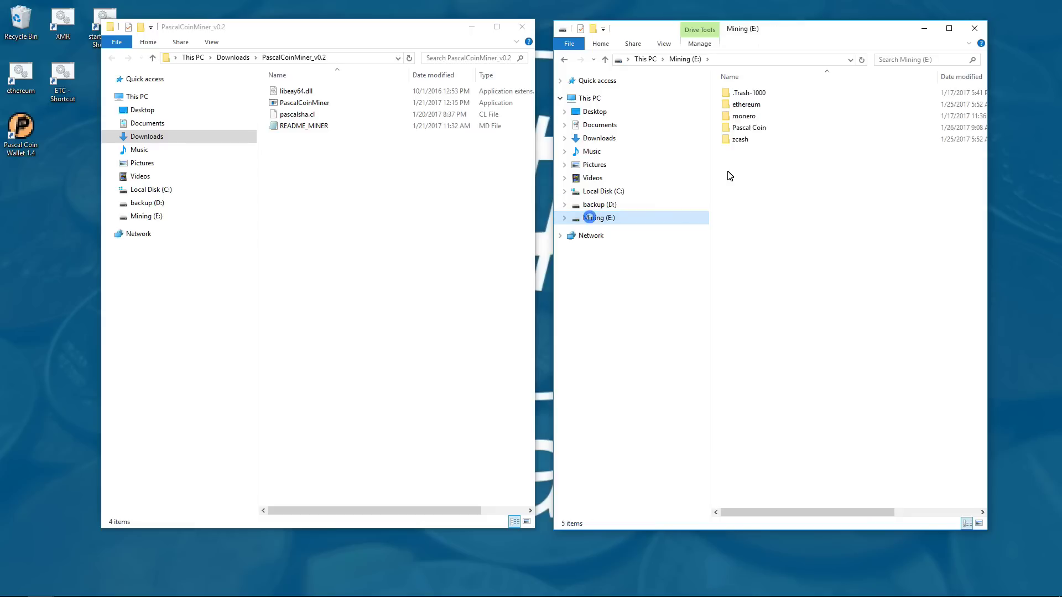
double_click(746, 128)
left_click_drag(302, 160, 730, 213)
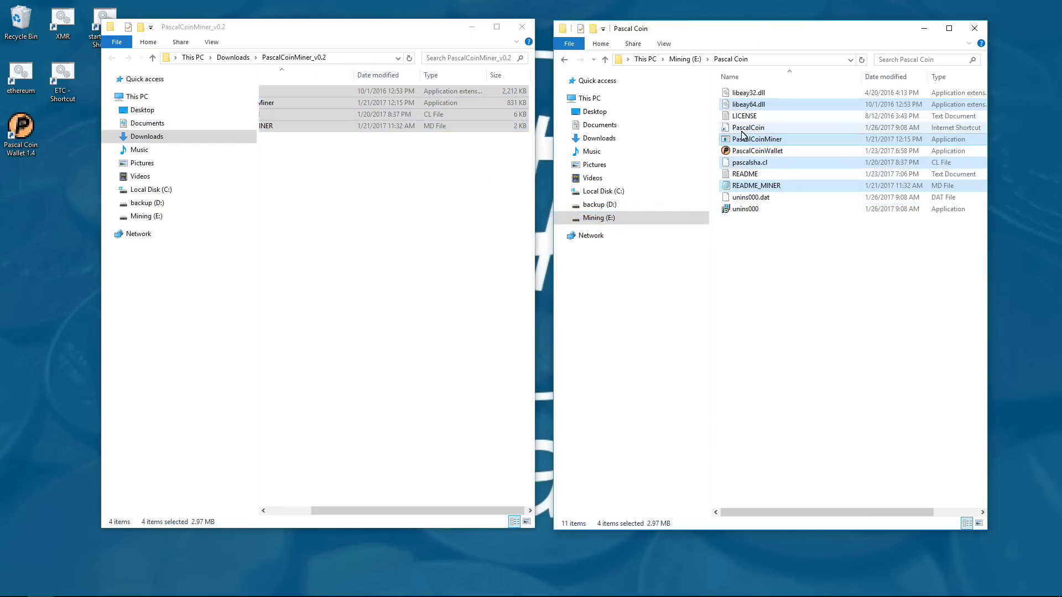
left_click(522, 27)
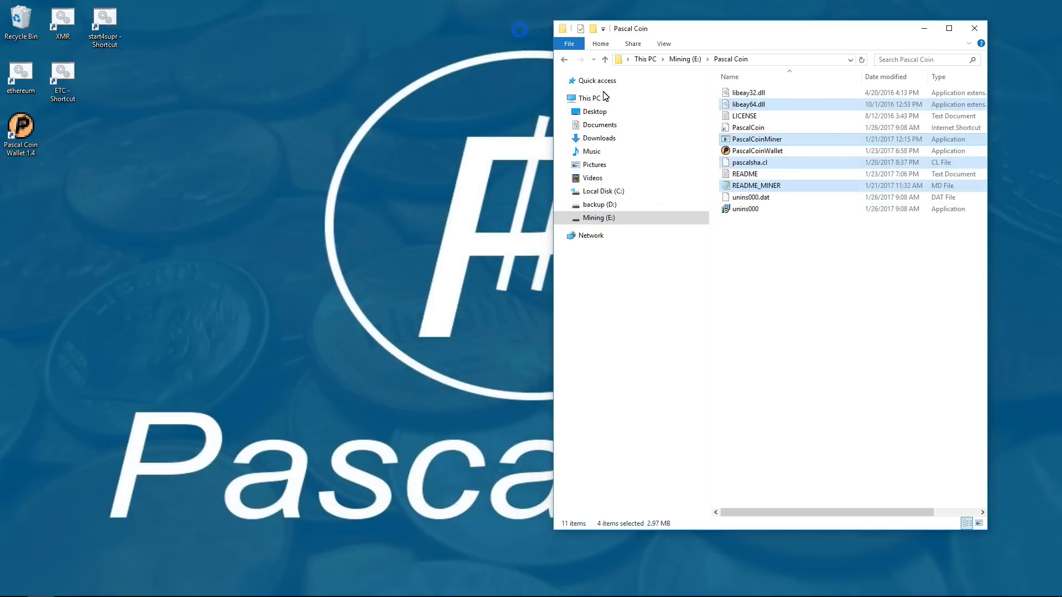
- Launch PascalCoinWallet from E:\Pascal Coin and move its window left while it syncs
left_click(766, 152)
double_click(767, 152)
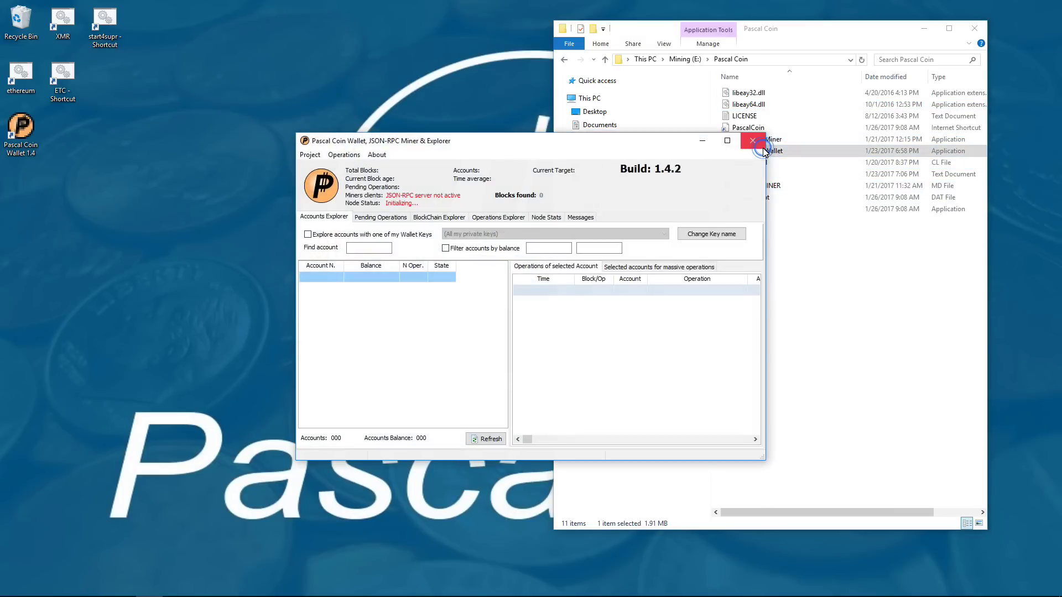
left_click_drag(660, 143, 438, 136)
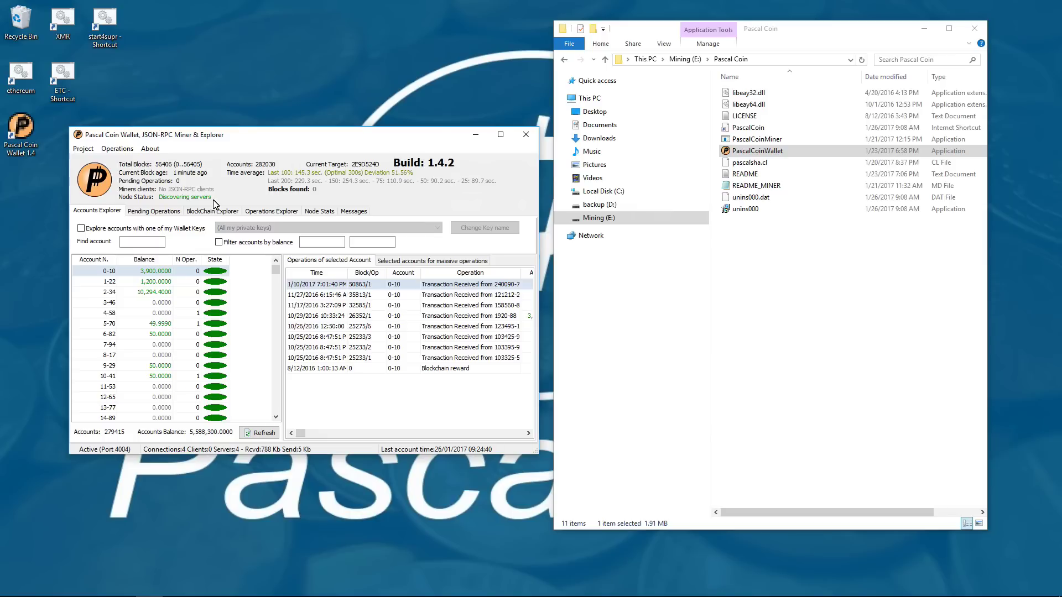
- Create a new text document named startminer in the Pascal Coin folder
right_click(768, 244)
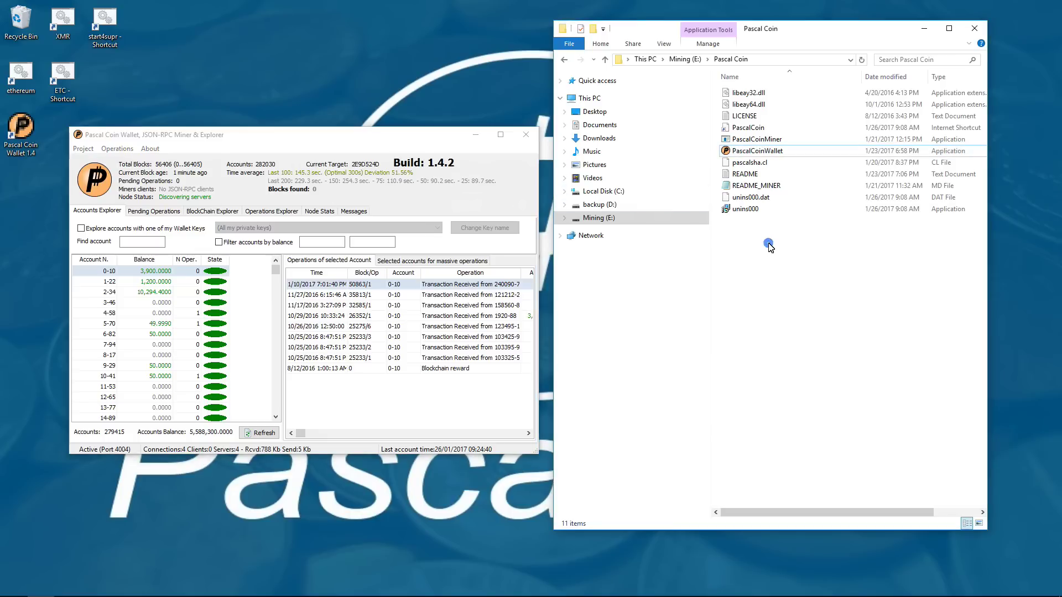
mouse_move(796, 392)
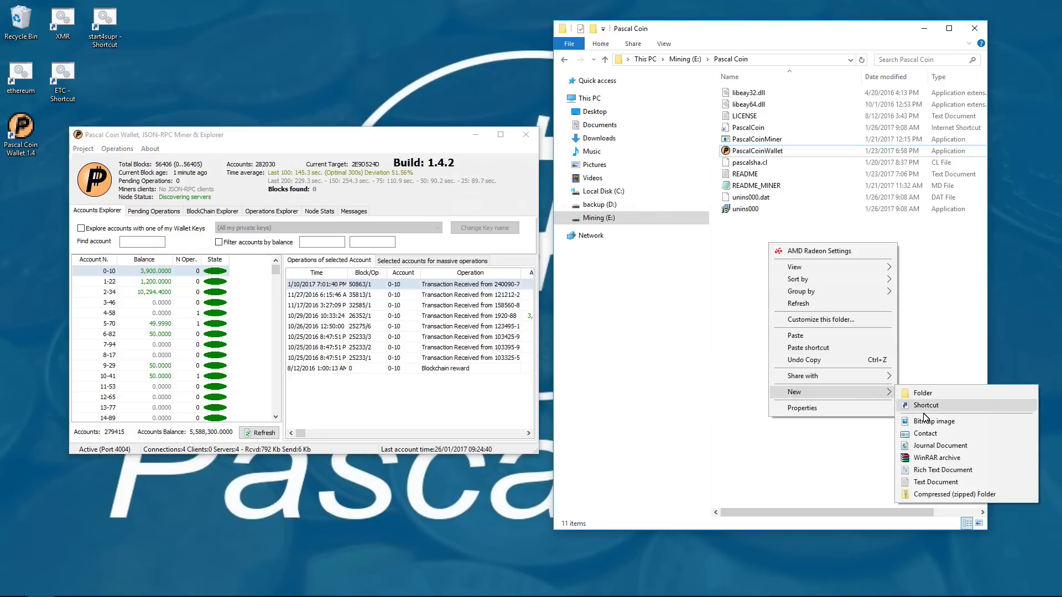
left_click(933, 483)
type("star")
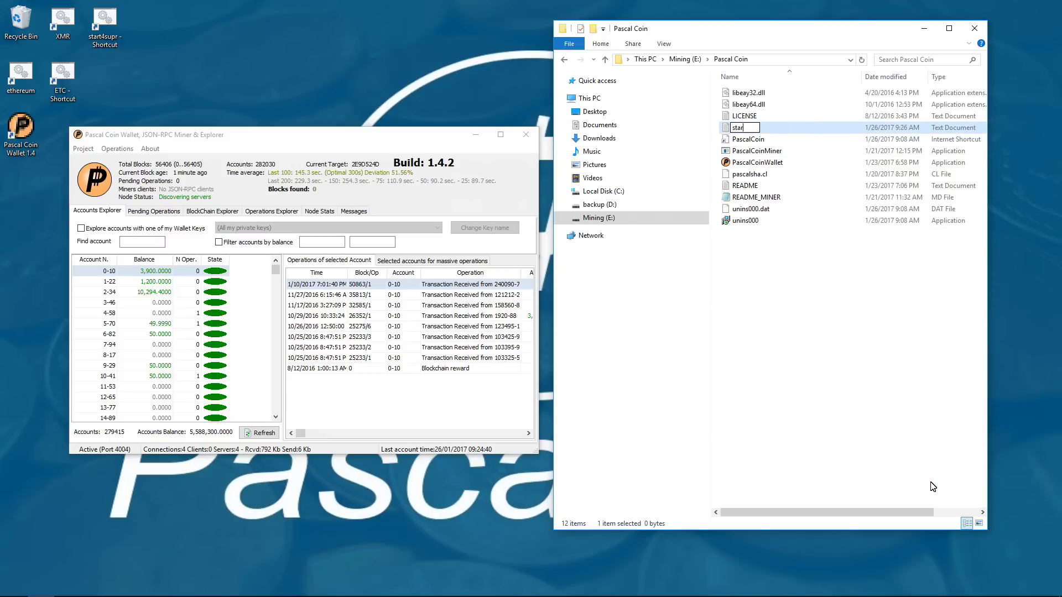
type("tminer")
key("Return")
key("Return")
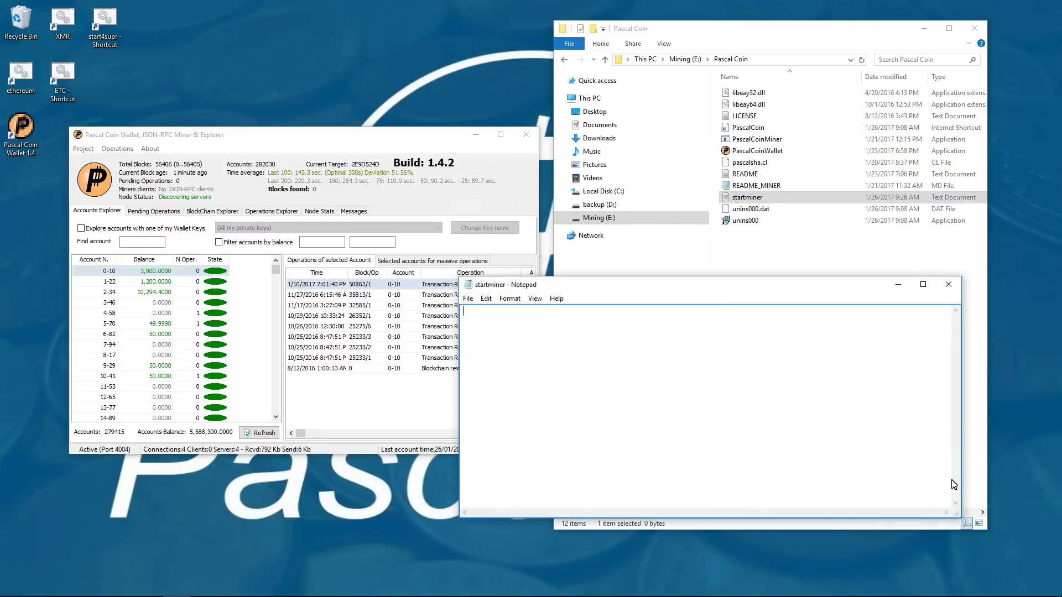
- Write the line 'PascalCoinMiner.exe -p 0 -d 0,1,2,3,4,5' into startminer
type("PascalCoinMiner.exe -p 0 -d 0")
type(",1,2,3,4,5")
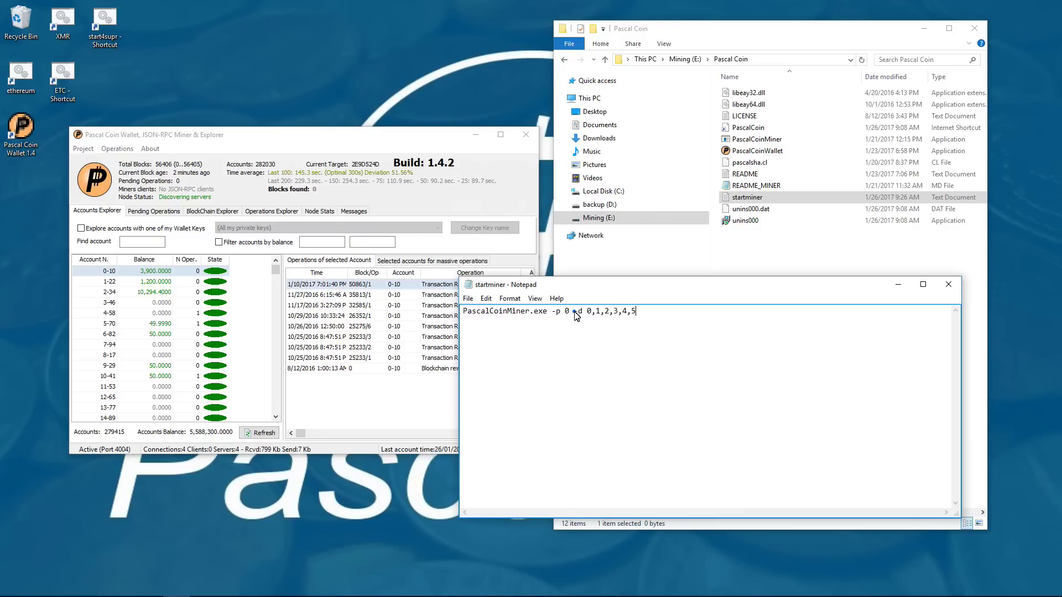
left_click_drag(574, 312, 641, 316)
left_click_drag(551, 318, 465, 315)
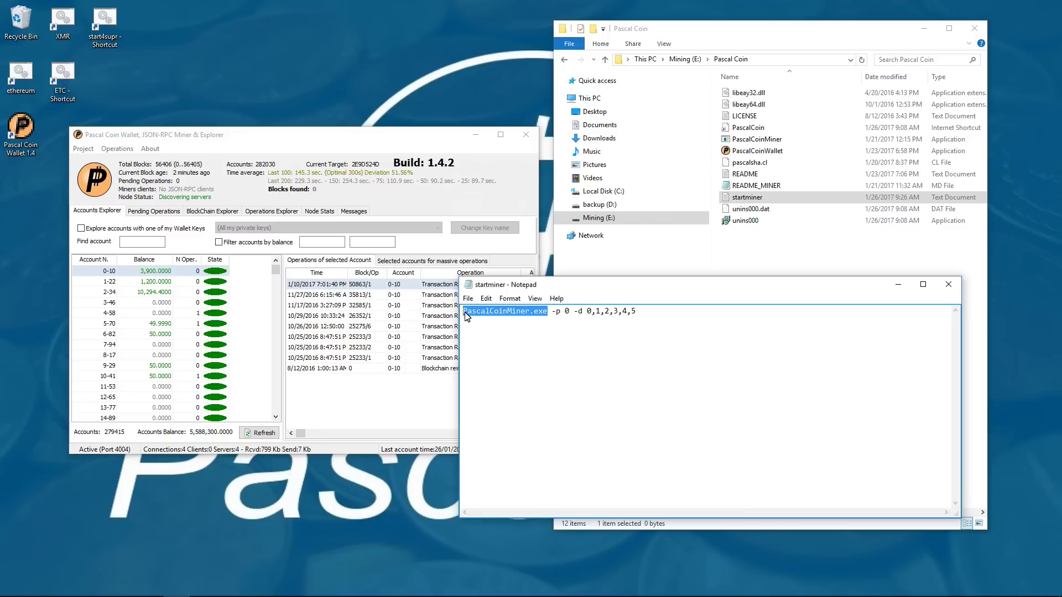
left_click(475, 314)
- In Save As, name the file startminer.bat and set the type to All Files
left_click(468, 298)
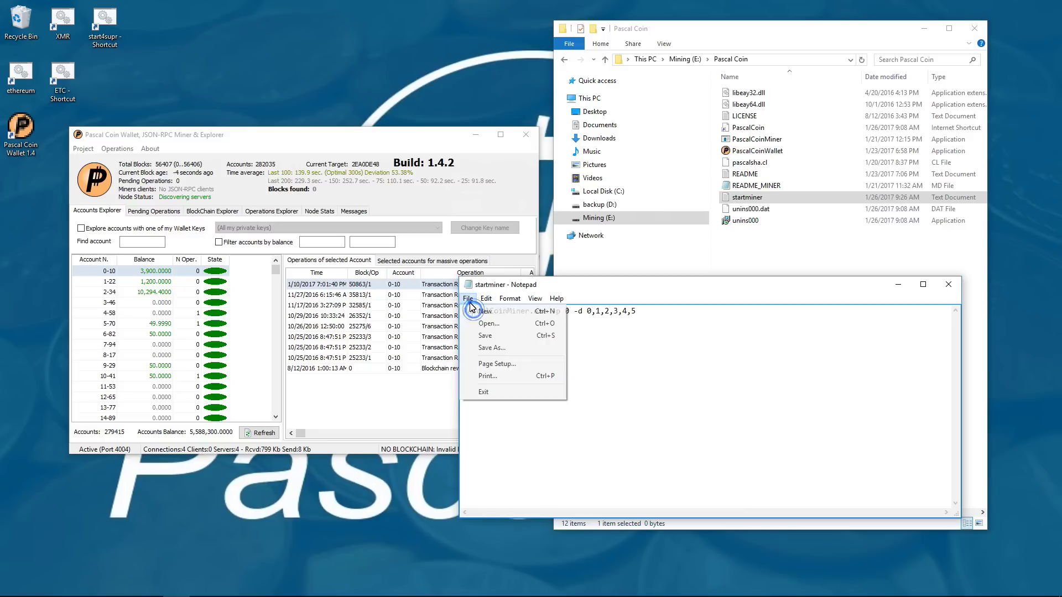
left_click(484, 348)
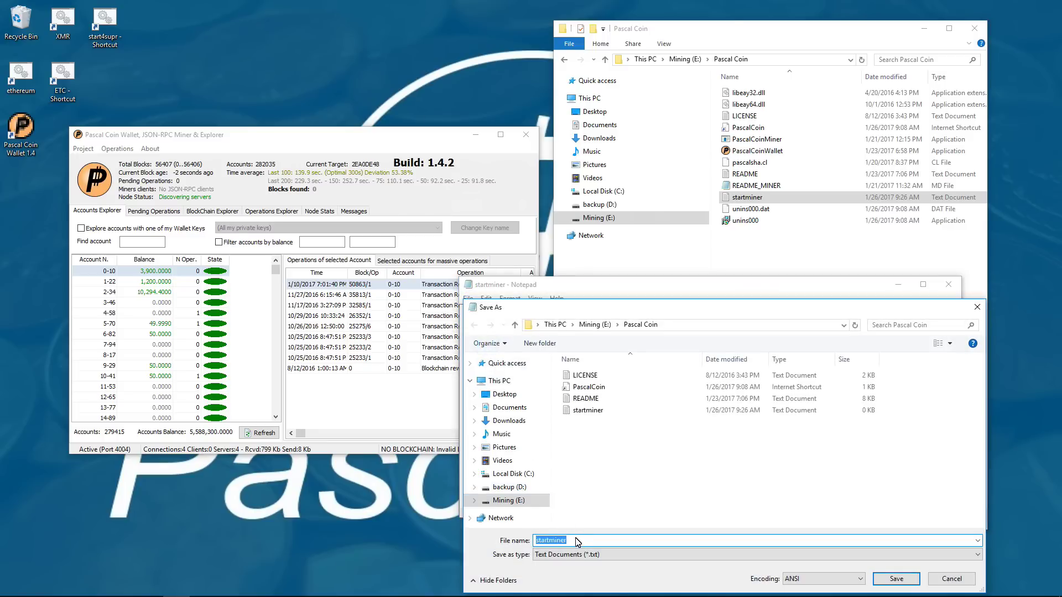
left_click(575, 541)
type(".bat")
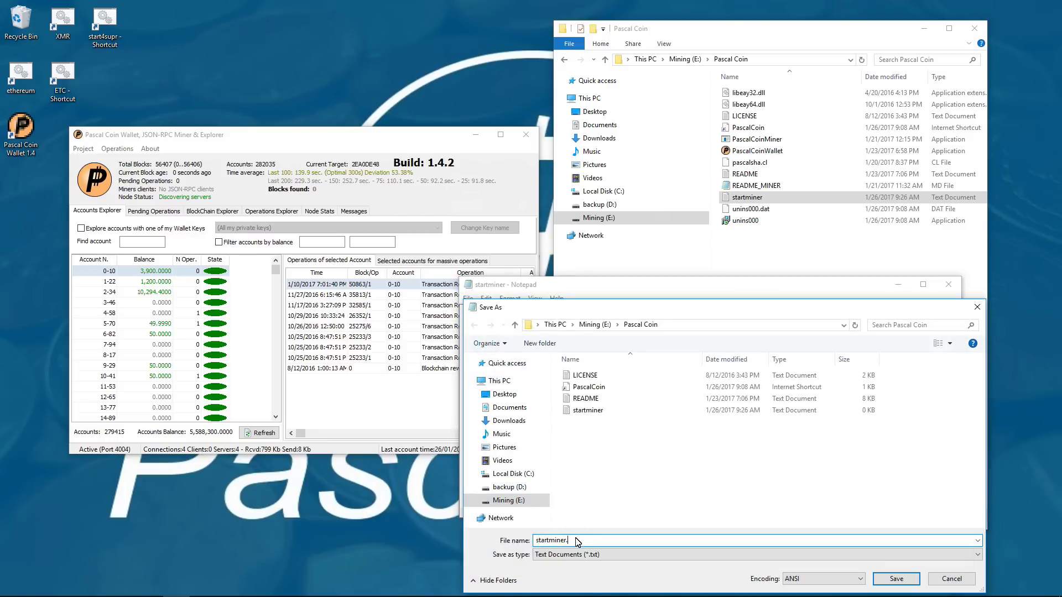
left_click(600, 555)
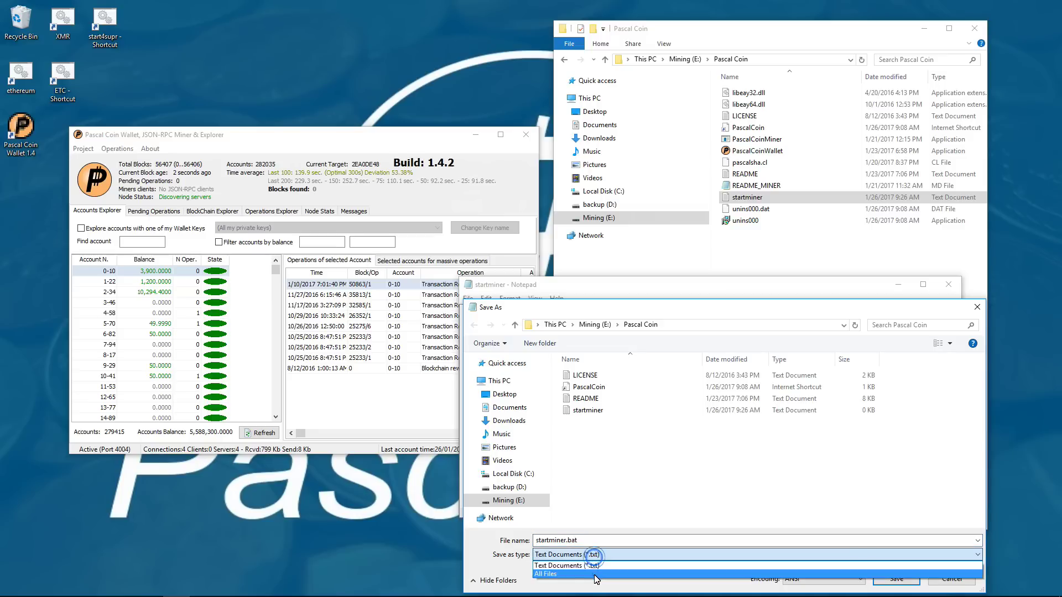
left_click(595, 574)
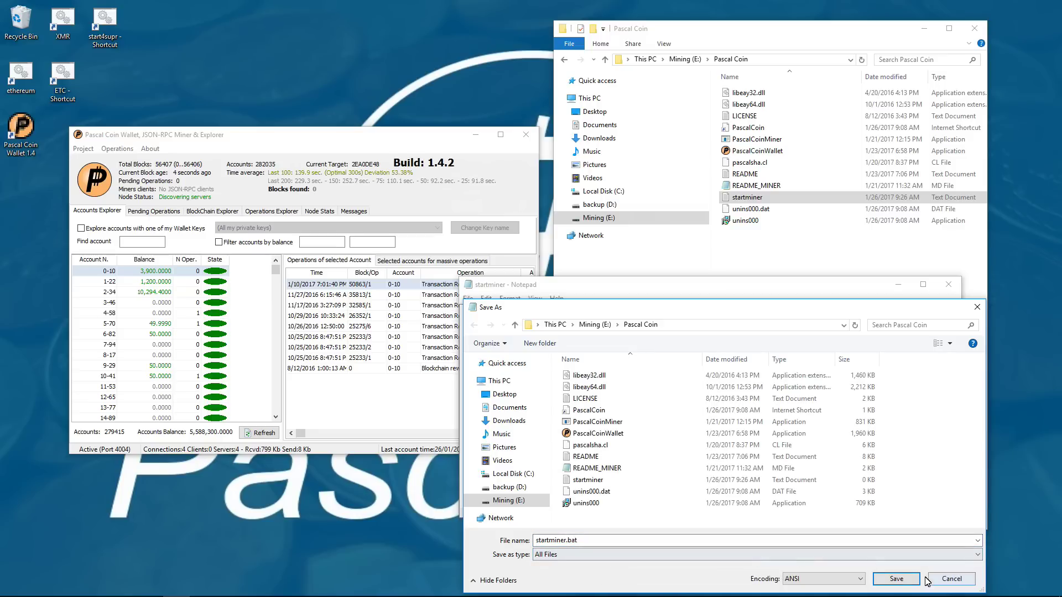
- Save startminer.bat, close Notepad, and delete the leftover startminer text document
left_click(897, 580)
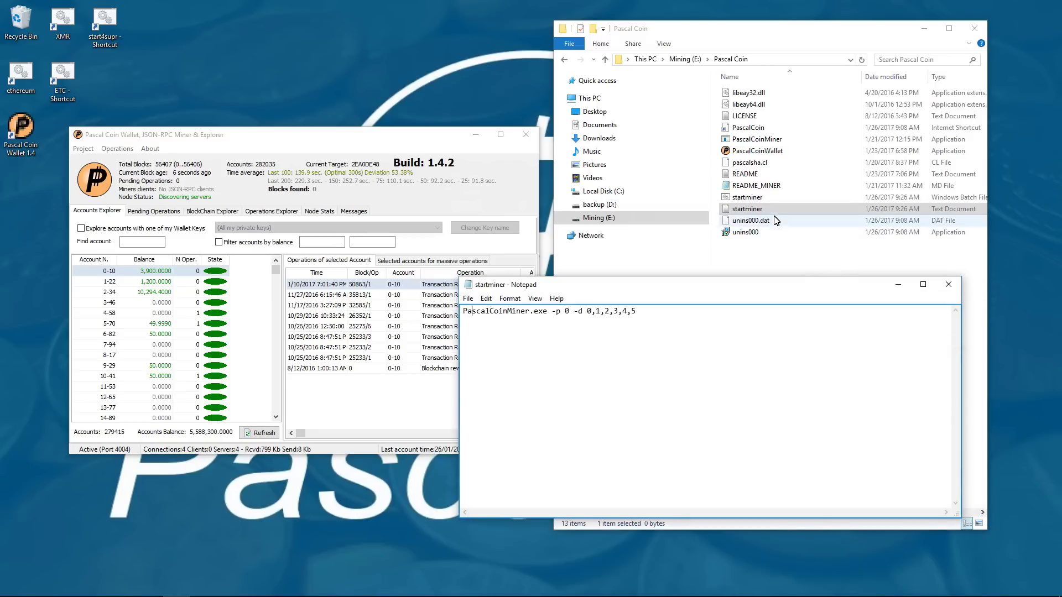
left_click(949, 284)
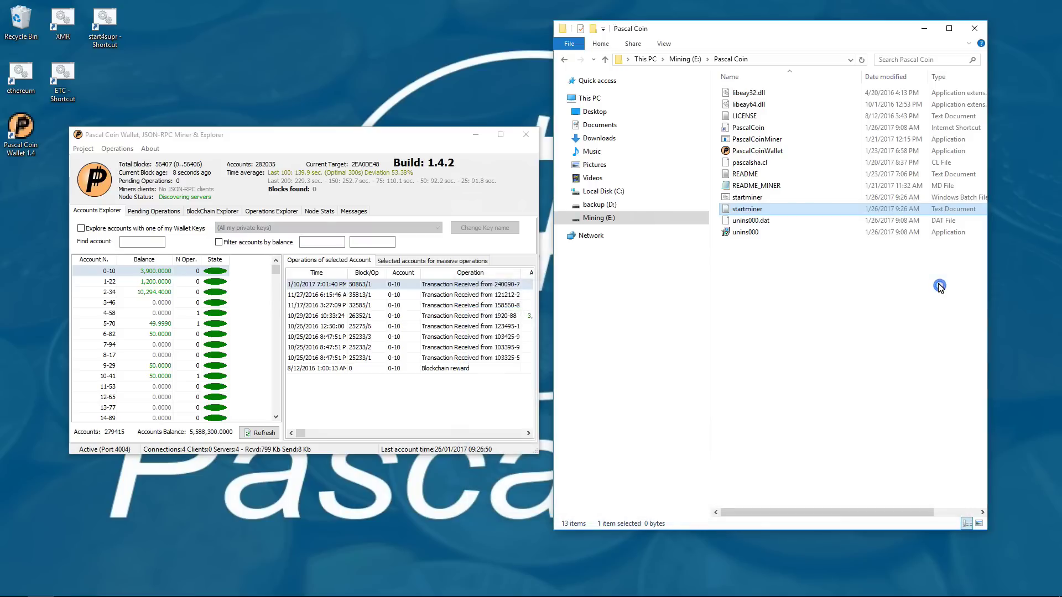
right_click(745, 210)
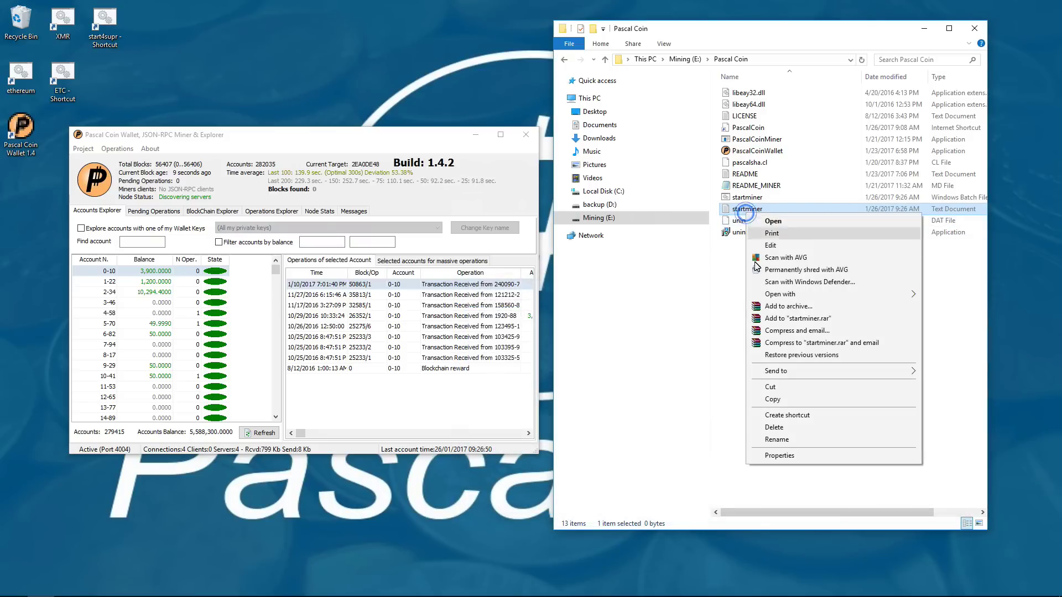
left_click(774, 427)
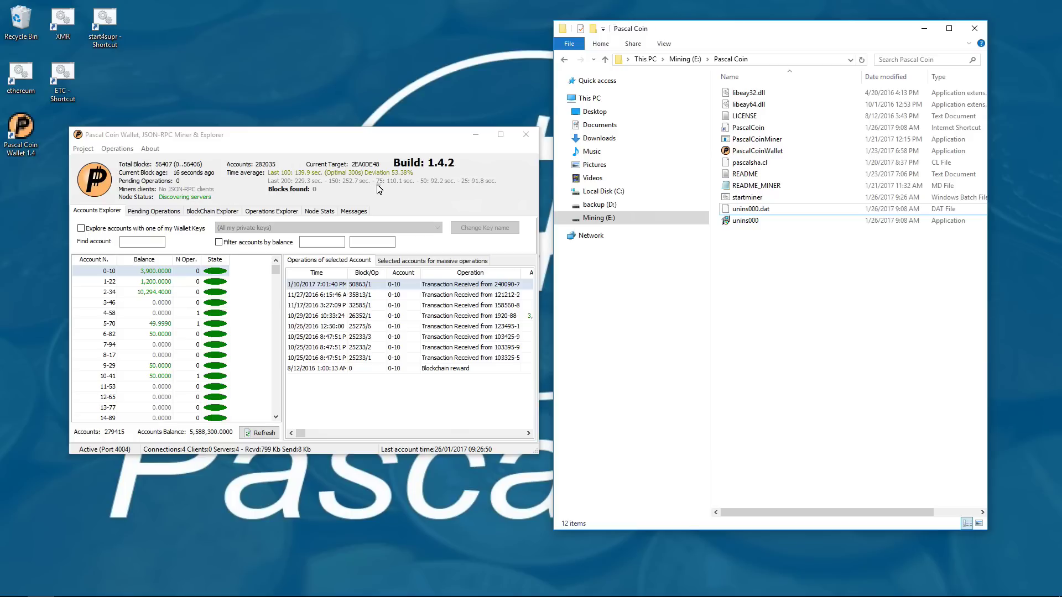
left_click(748, 198)
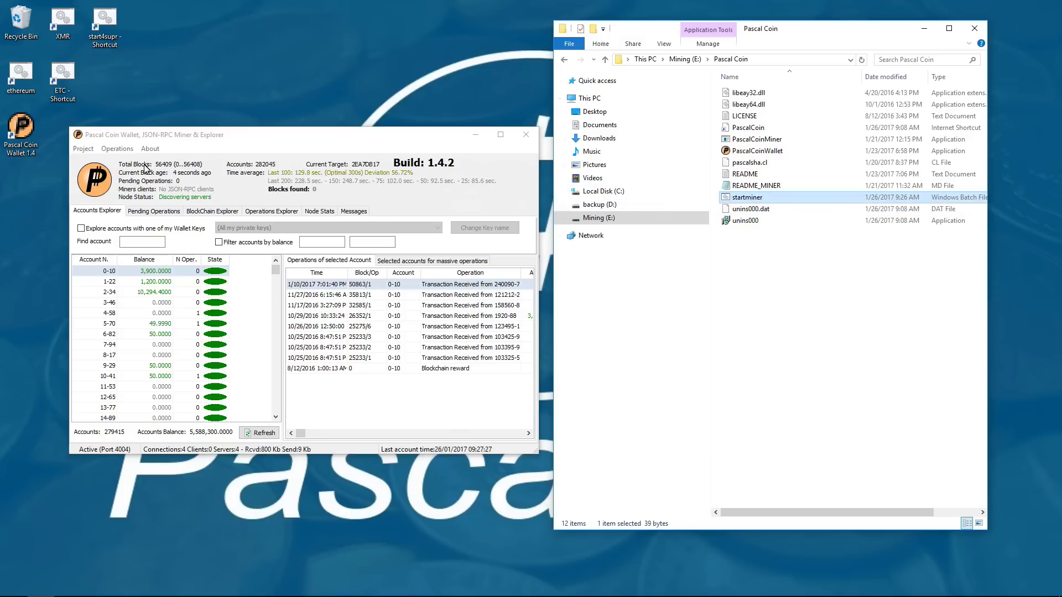
- In Options, rename the miner to cryptomi and generate a new private key for each block
left_click(82, 149)
left_click(91, 177)
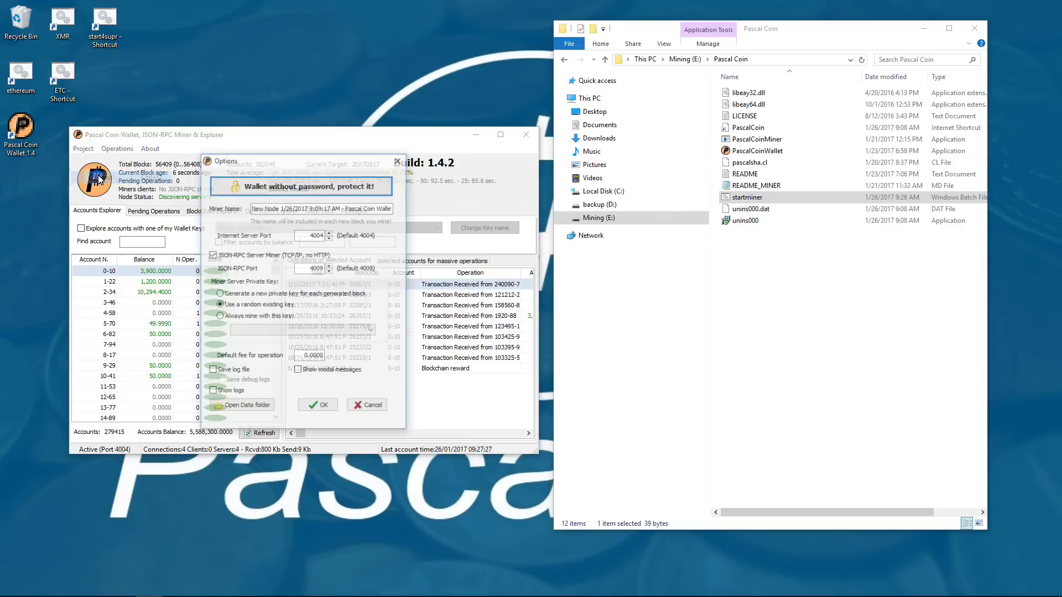
left_click_drag(252, 208, 395, 209)
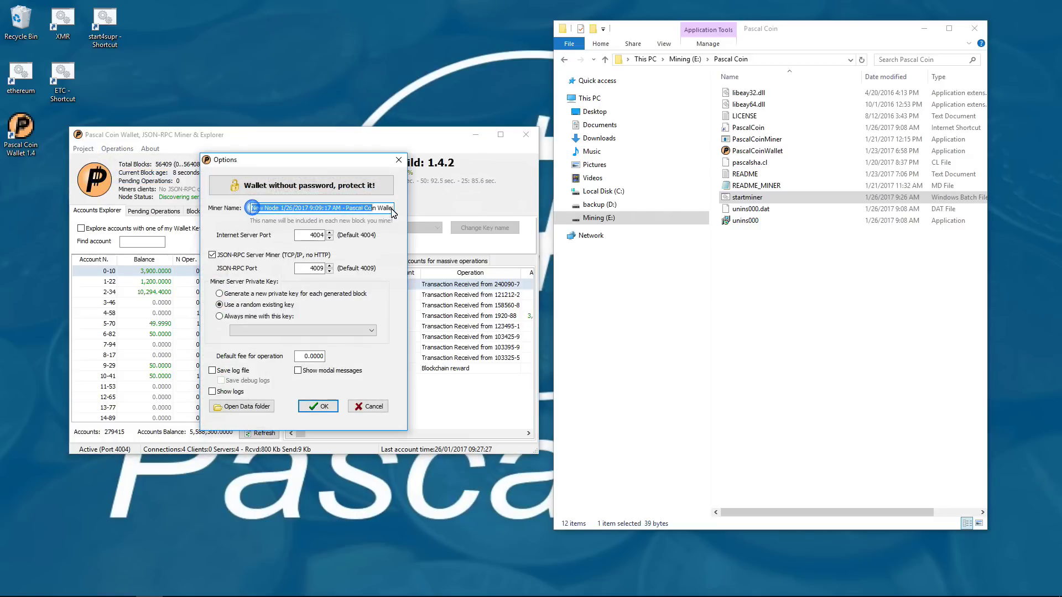
type("cryptomi")
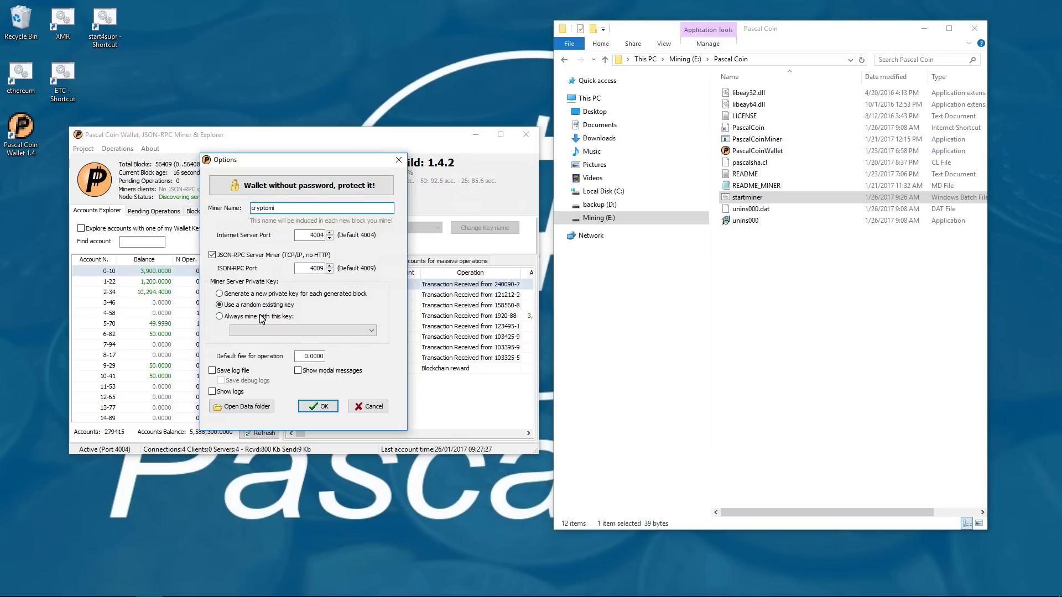
left_click(256, 294)
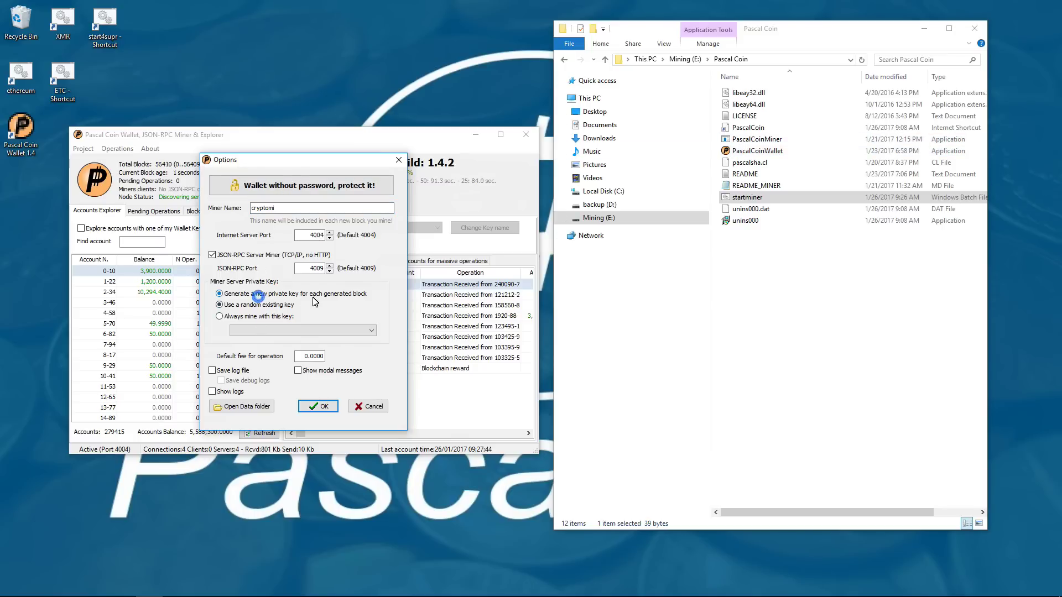
left_click(255, 317)
left_click(262, 330)
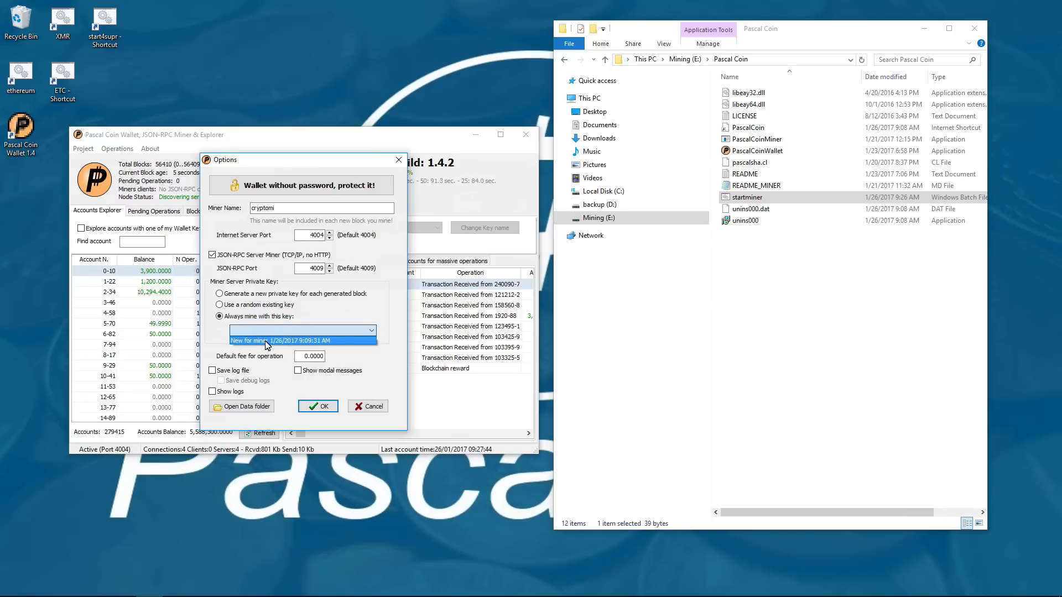
left_click(264, 317)
left_click(252, 298)
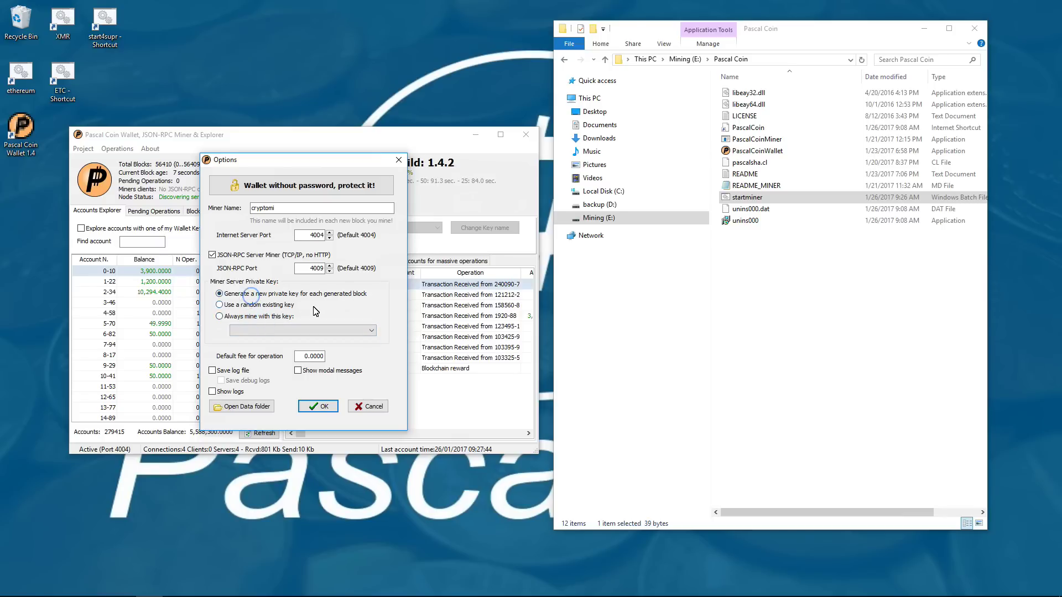
left_click(321, 407)
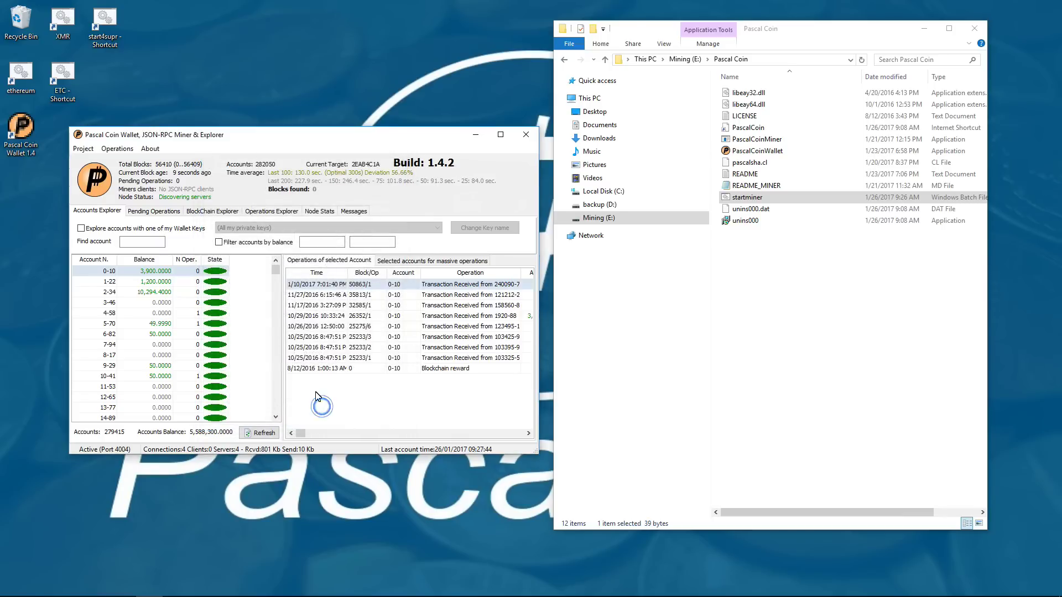
- Create a new secp256k1 private key named cryptomi in the wallet keys manager
left_click(83, 149)
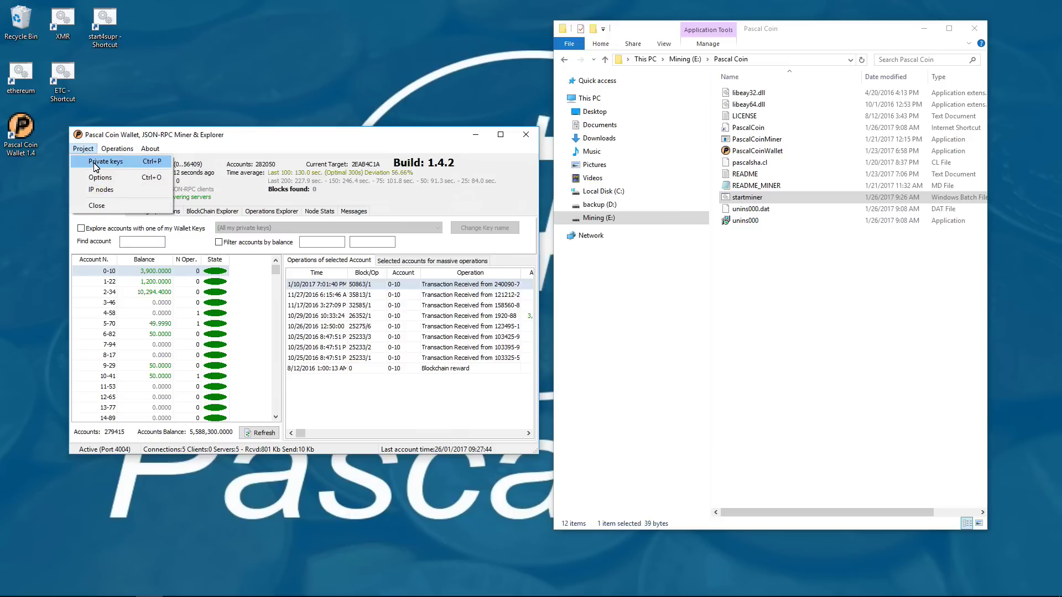
left_click(96, 164)
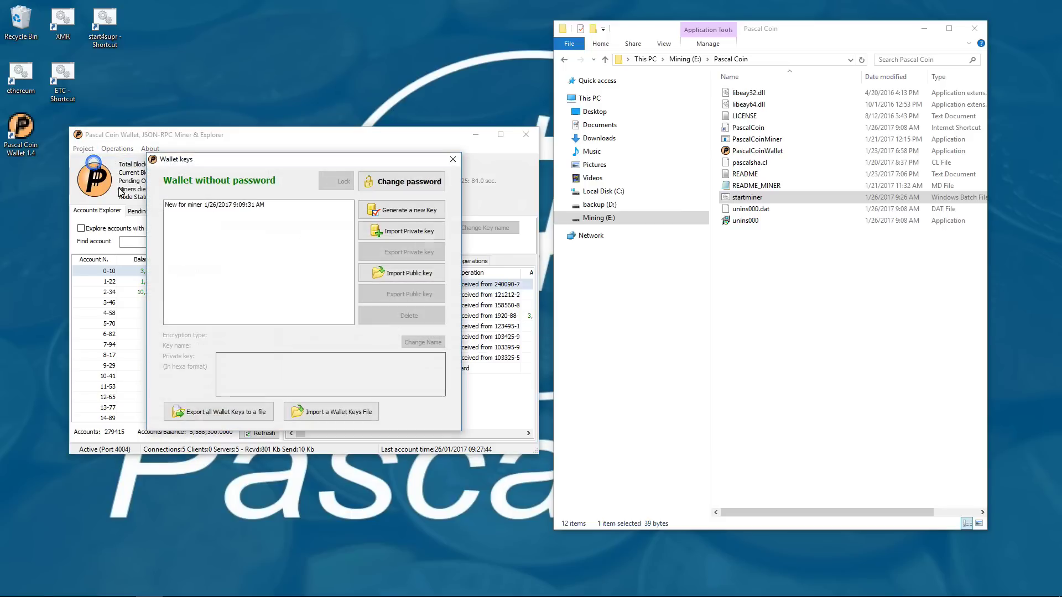
left_click(404, 210)
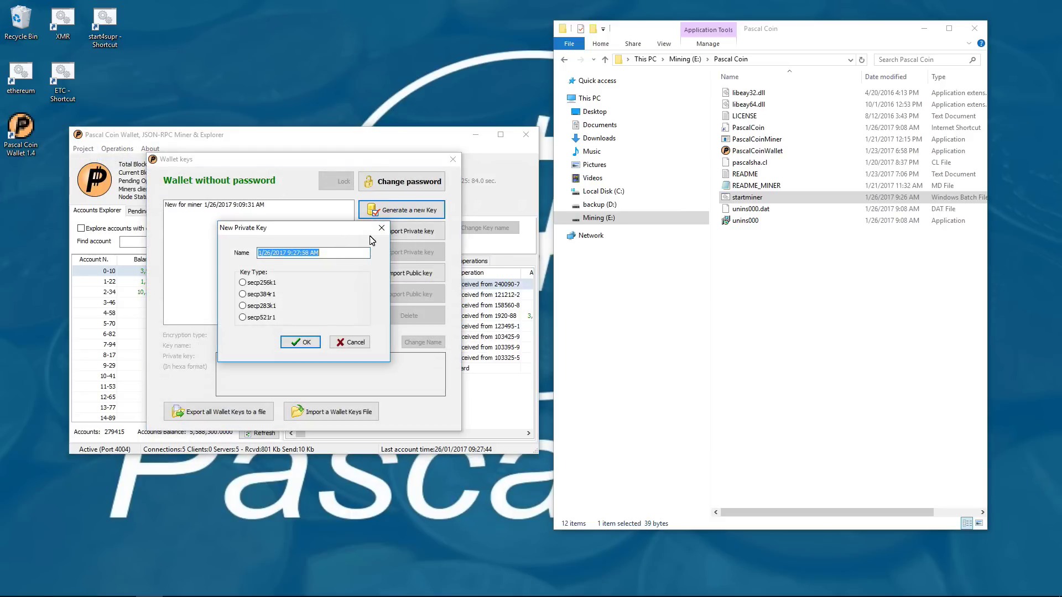
type("cryptomi")
left_click(244, 283)
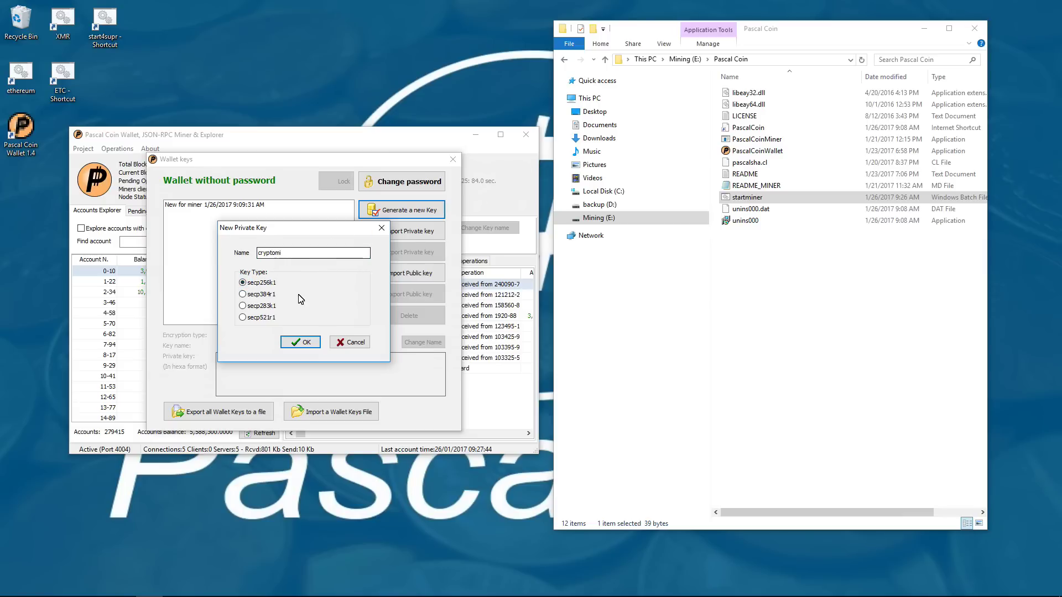
left_click(306, 344)
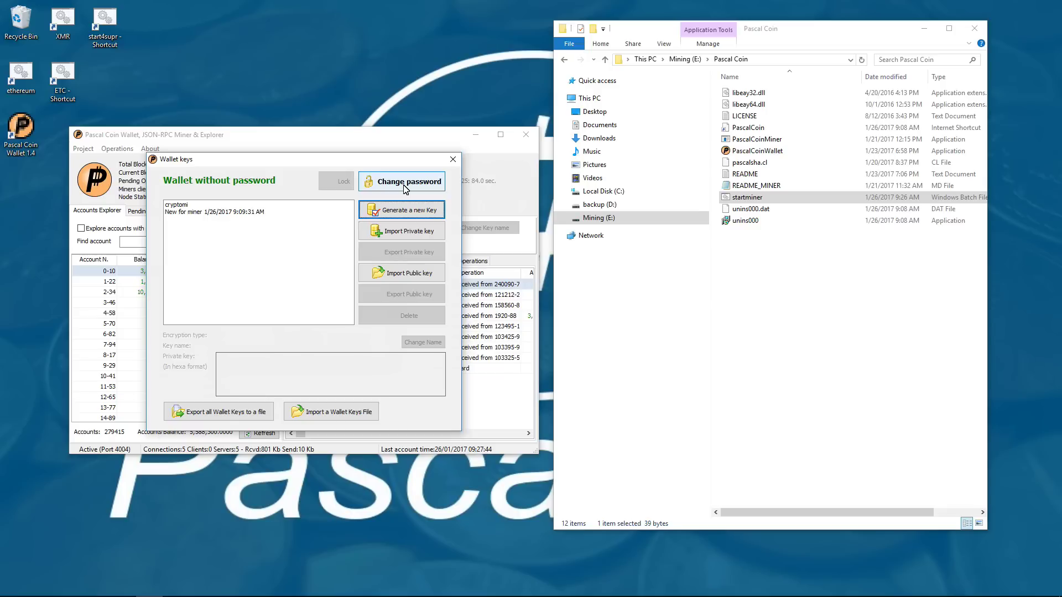
- Set a new wallet password, acknowledge the notice, and close the wallet keys window
left_click(431, 180)
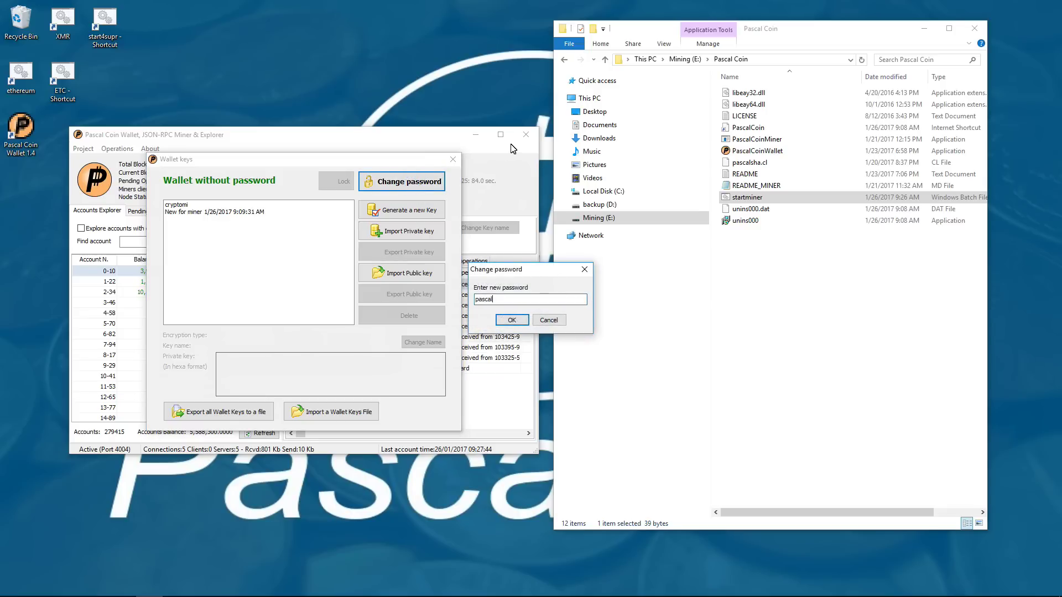
left_click(513, 321)
type("pascaltest")
key("Return")
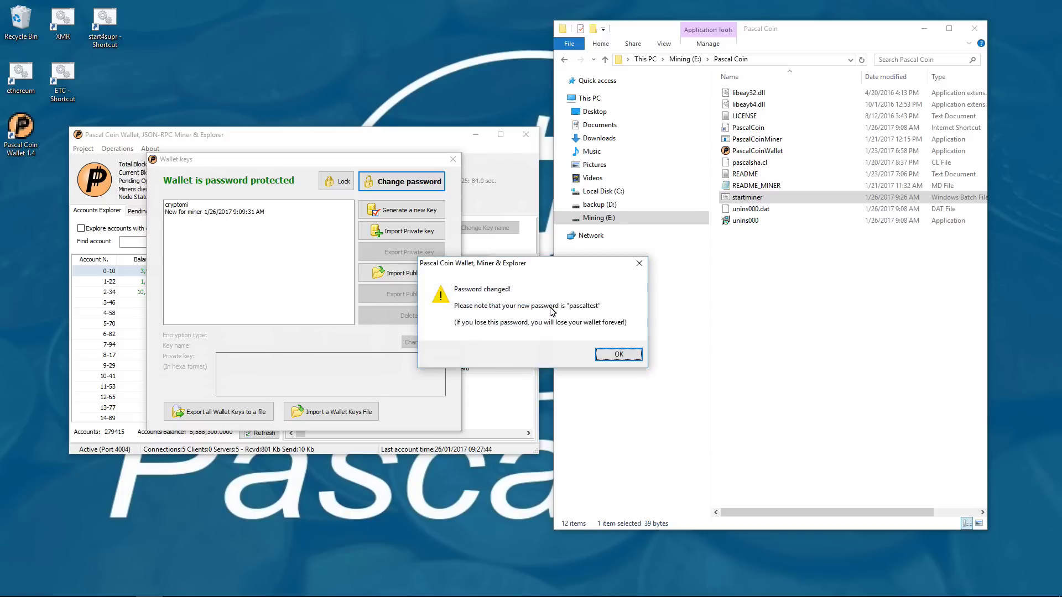
left_click(618, 356)
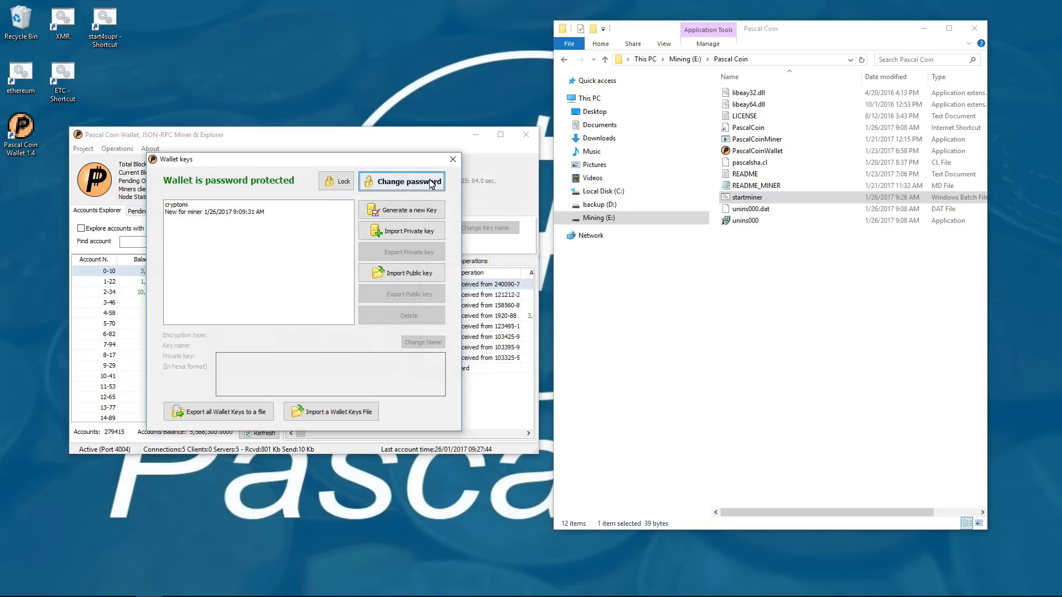
left_click(452, 159)
left_click(83, 148)
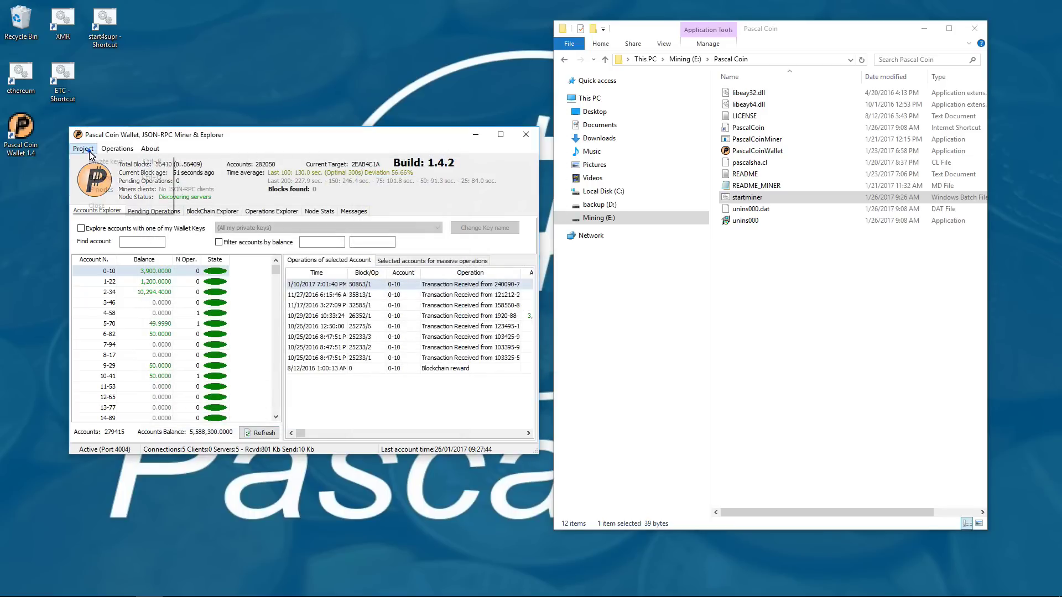
left_click(91, 184)
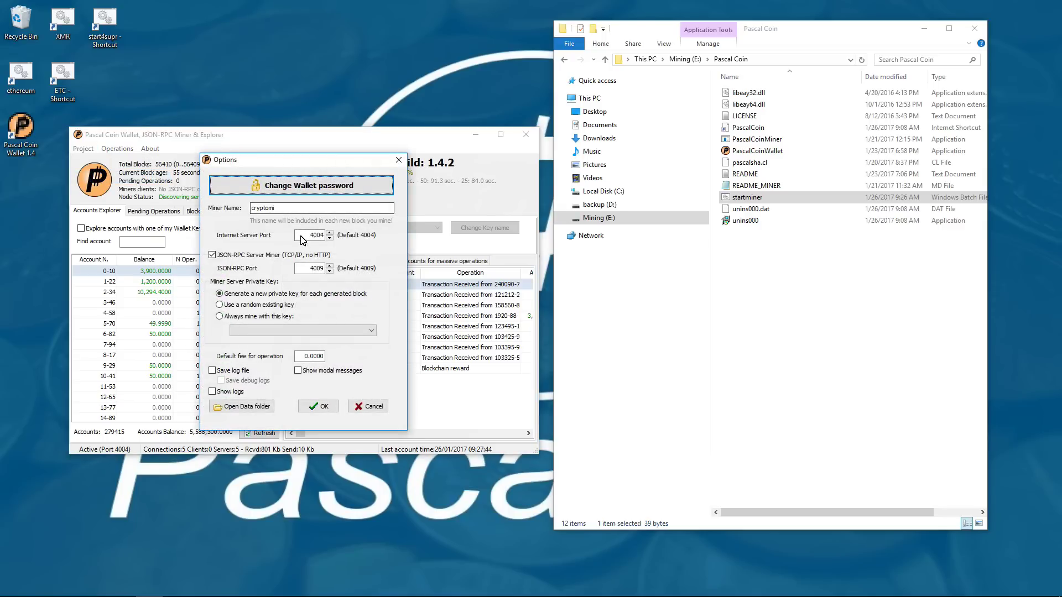
left_click(259, 316)
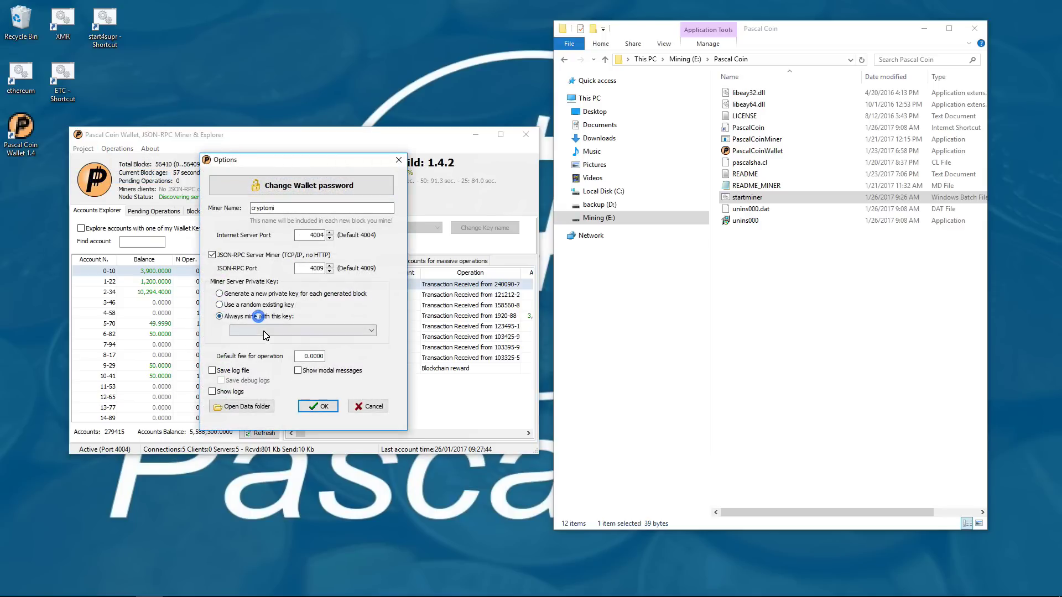
left_click(265, 331)
left_click(270, 342)
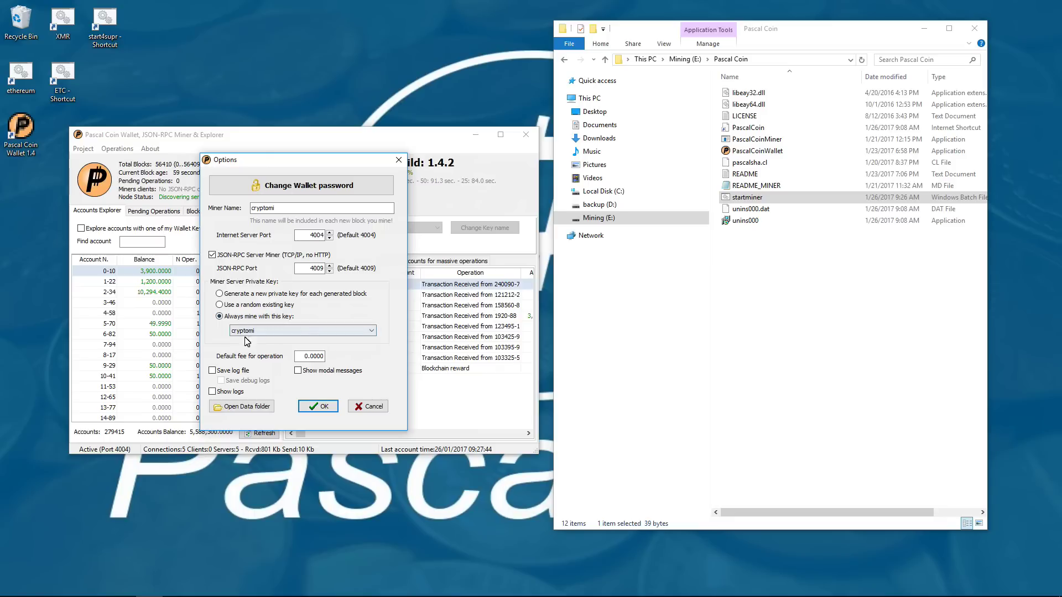
left_click(251, 294)
double_click(274, 210)
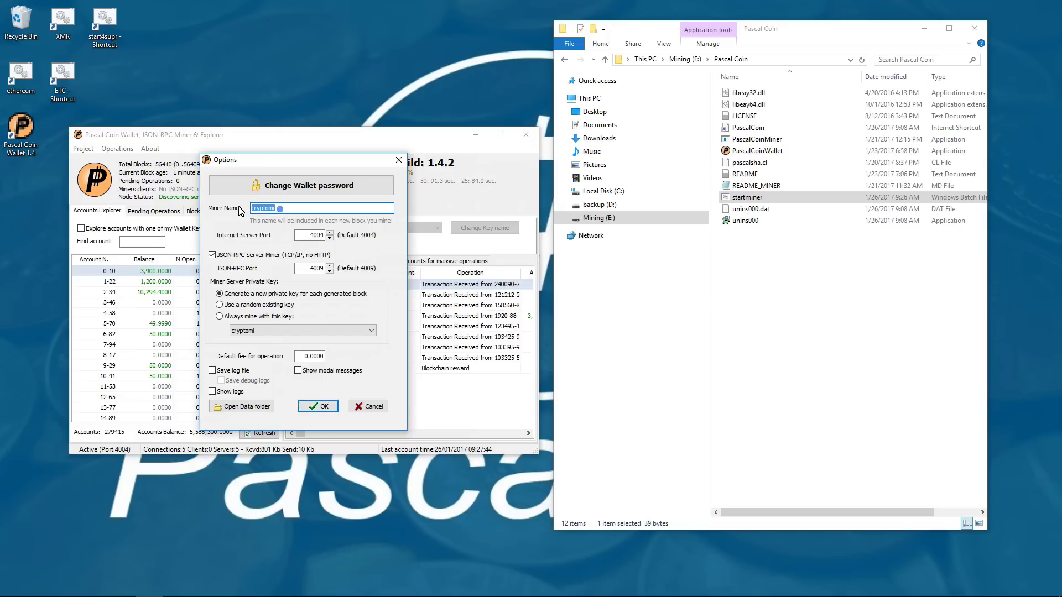
left_click(324, 406)
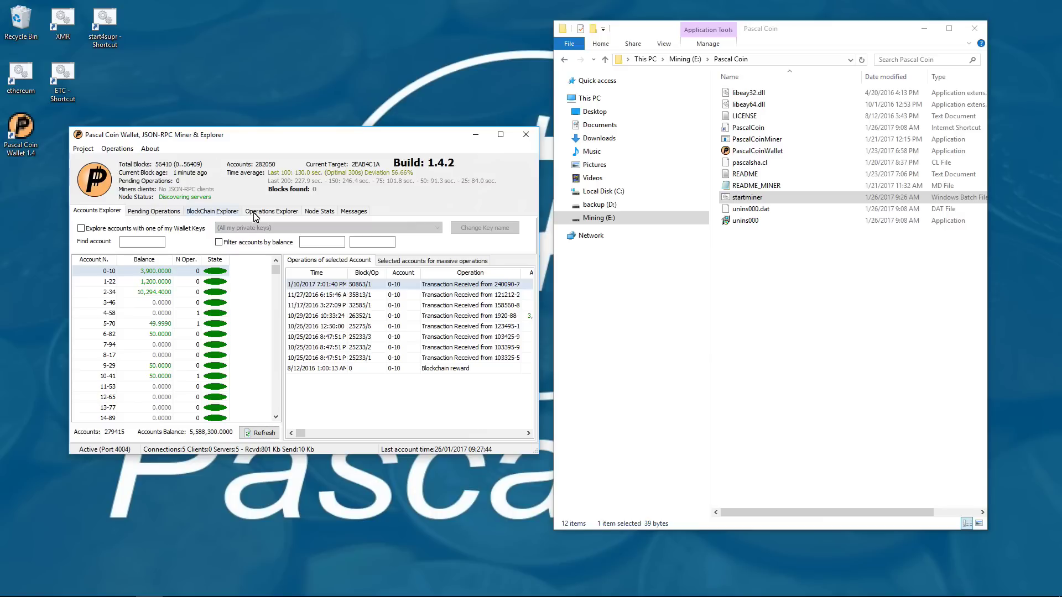
double_click(747, 200)
- Start the miner on the default localhost:4009 server as cryptomi, then arrange the console and wallet windows
left_click_drag(354, 28, 821, 28)
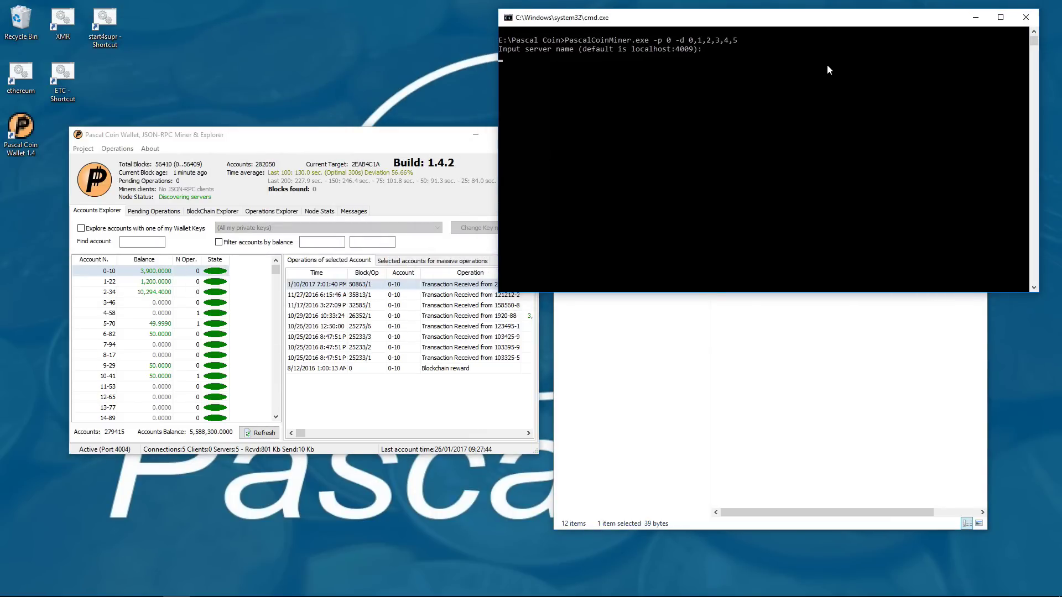
key("Return")
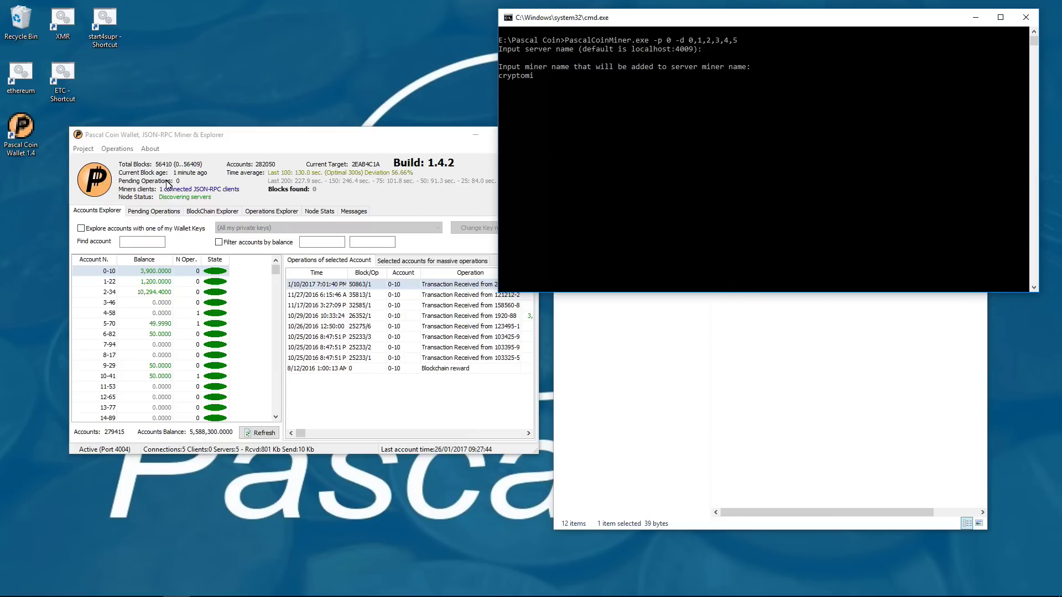
key("Return")
left_click_drag(278, 141, 207, 20)
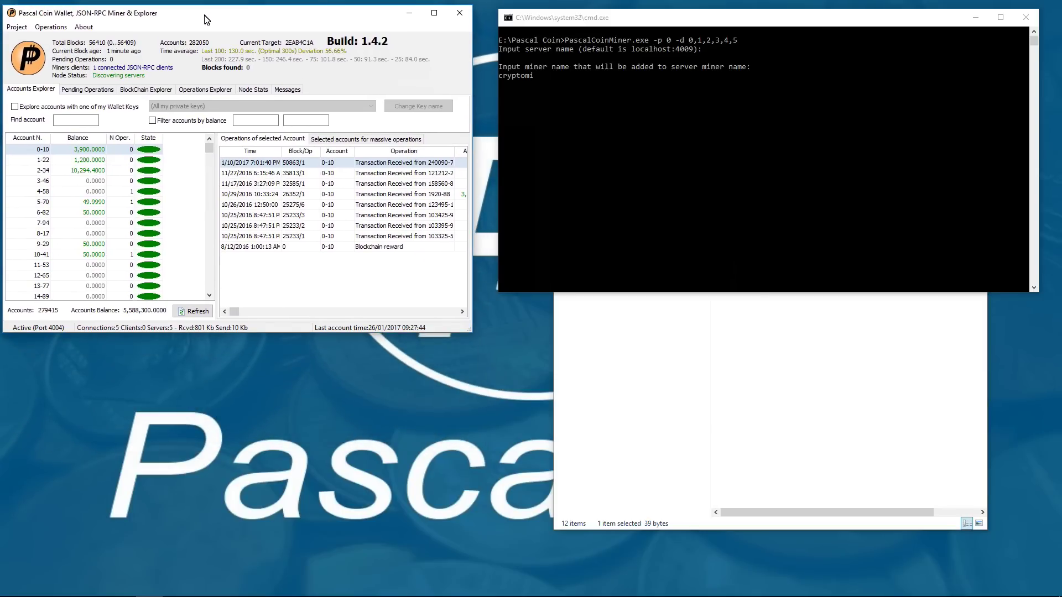
left_click_drag(566, 299, 576, 507)
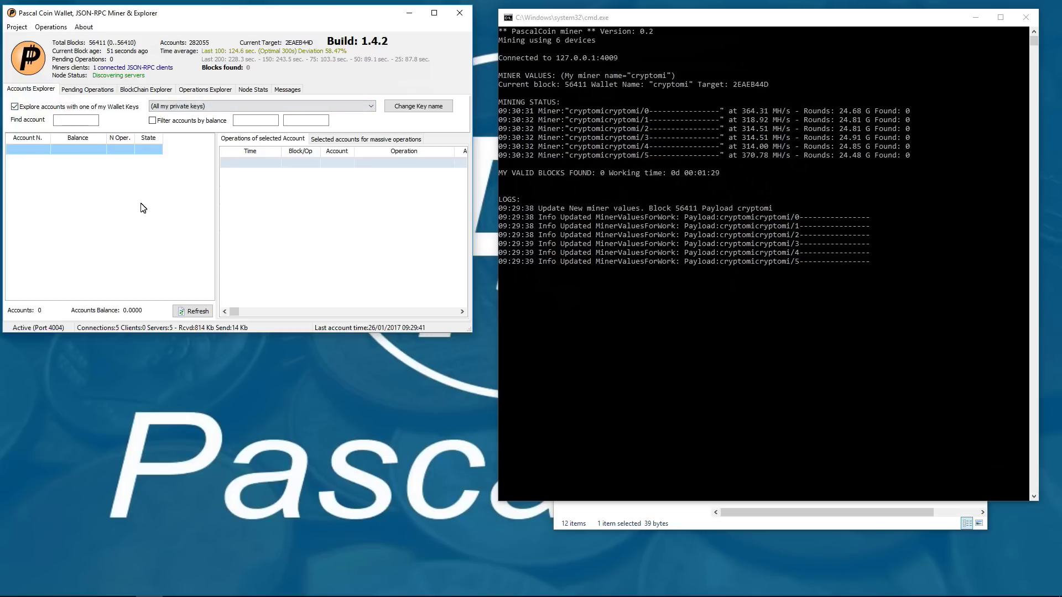
- Uncheck the wallet-key account filter so the wallet lists all accounts
left_click(16, 107)
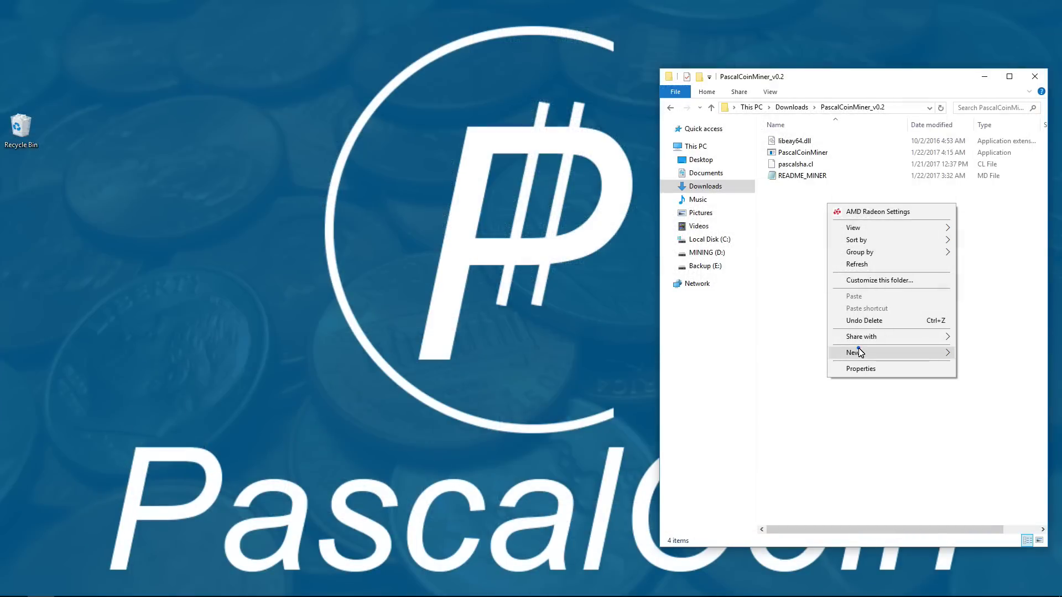
- Create a startminer text document containing 'PascalCoinMiner.exe -p 0 -d 0,1,2,3,4,5,6'
mouse_move(859, 352)
left_click(756, 432)
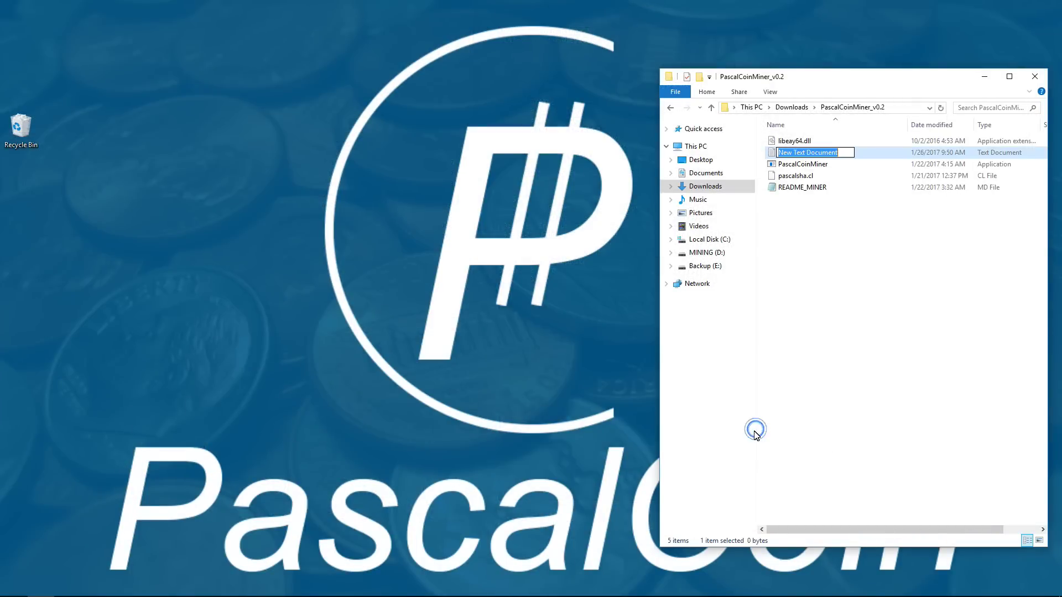
type("startminer")
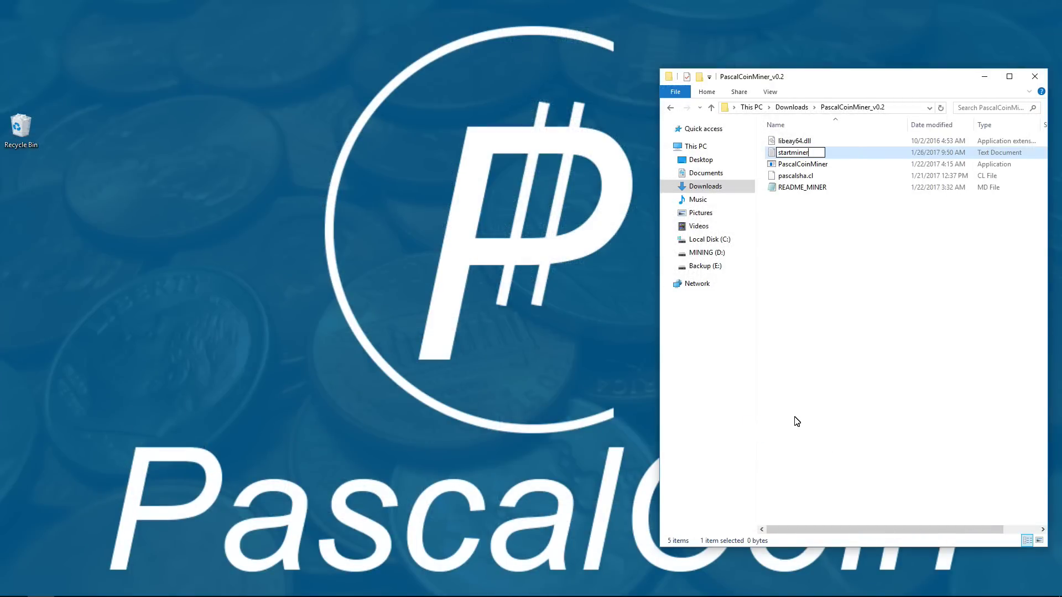
key("Return")
key("Return")
type("Pas")
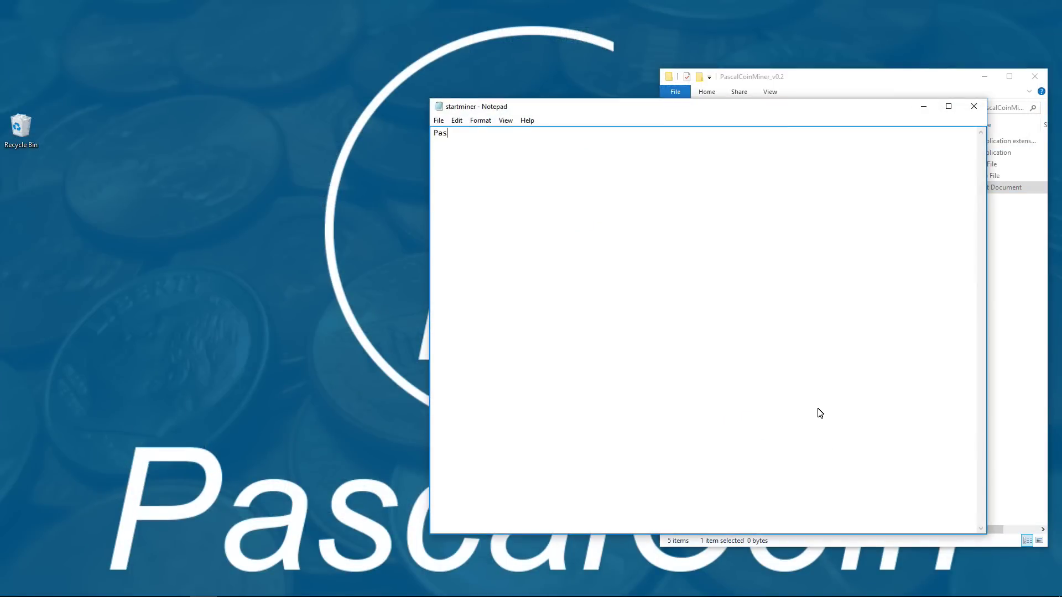
type("calCoinMiner.exe -p 0 -d 0,1,2,3,4,5,6")
- Save the file as startminer.bat with the All Files type and close Notepad
left_click(438, 120)
left_click(457, 160)
left_click(438, 120)
left_click(461, 171)
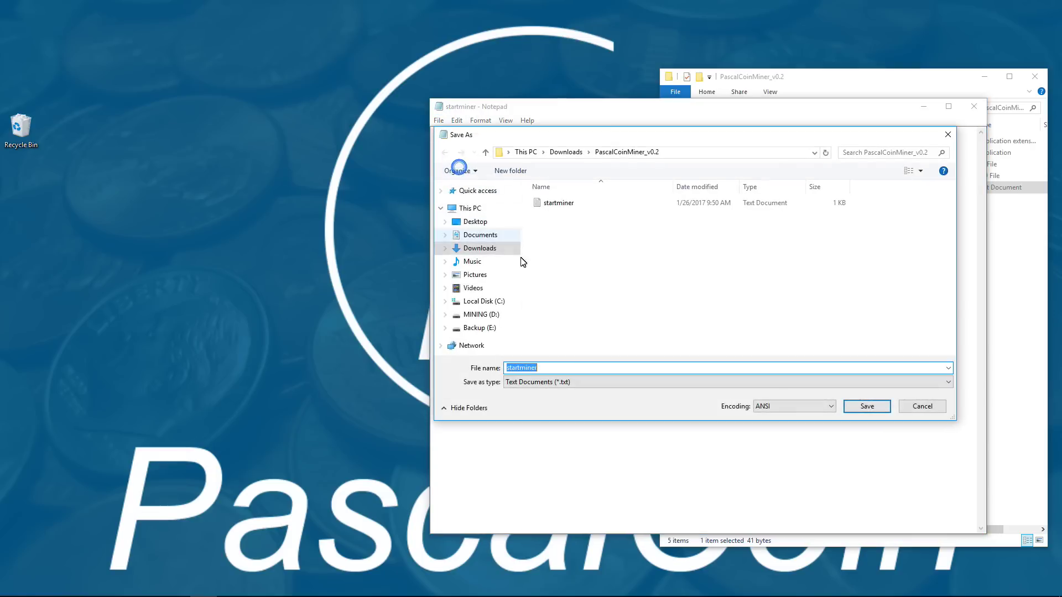
left_click(545, 369)
type(".bat")
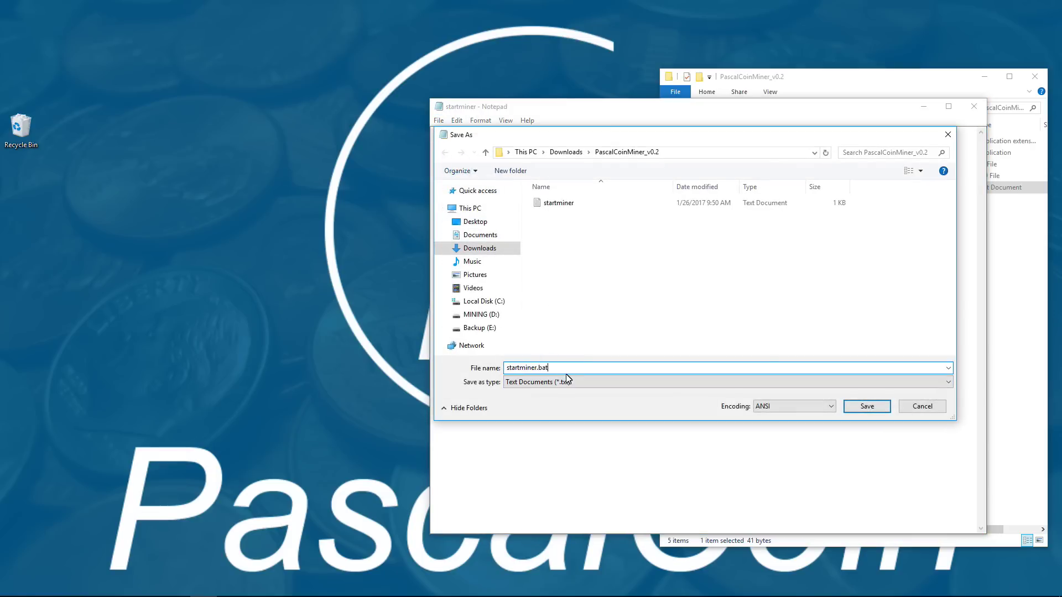
left_click(566, 382)
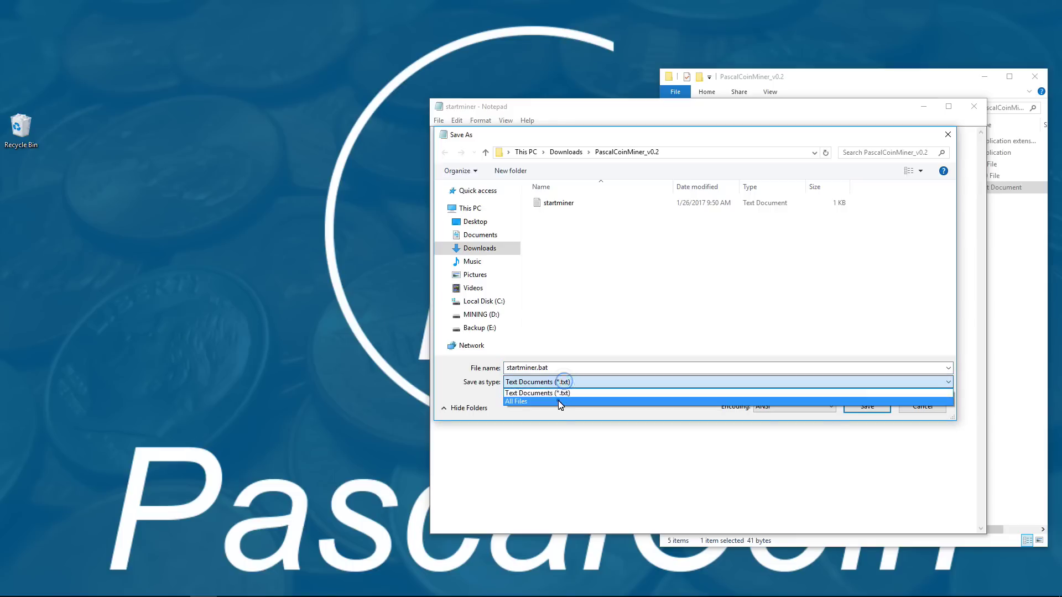
left_click(559, 398)
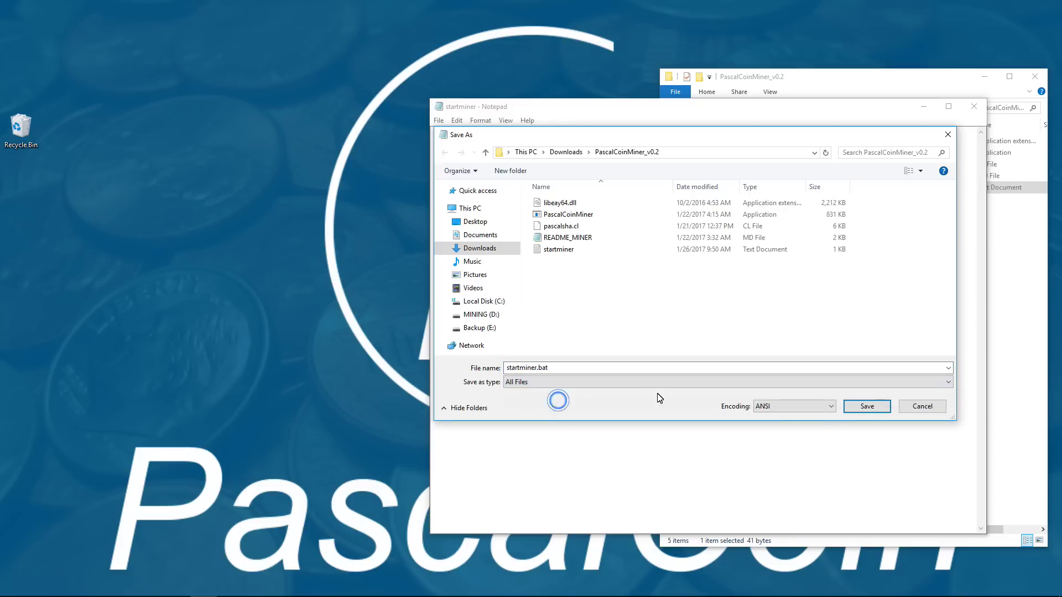
left_click(871, 406)
left_click(973, 107)
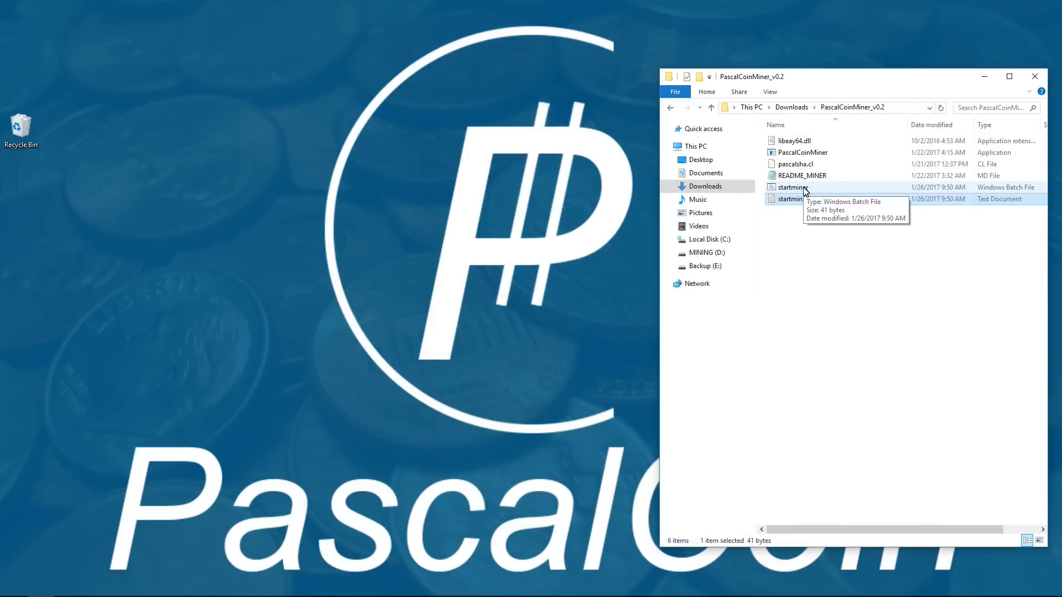
- Run startminer.bat, point it at server 192.168.8.11:4009, and enter miner name cryptomi
double_click(805, 189)
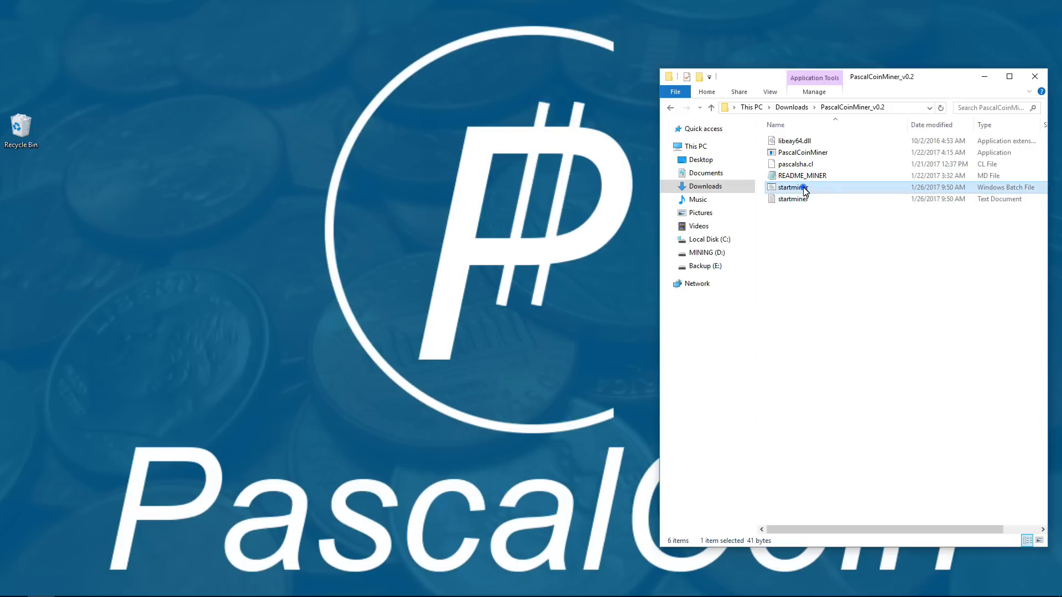
left_click(514, 213)
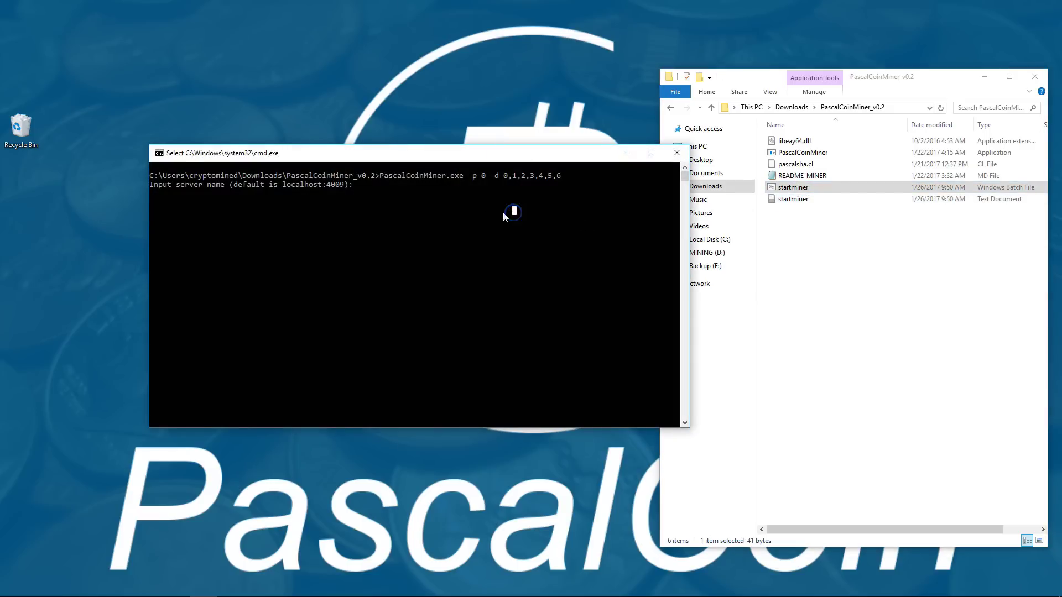
left_click(465, 210)
type("19")
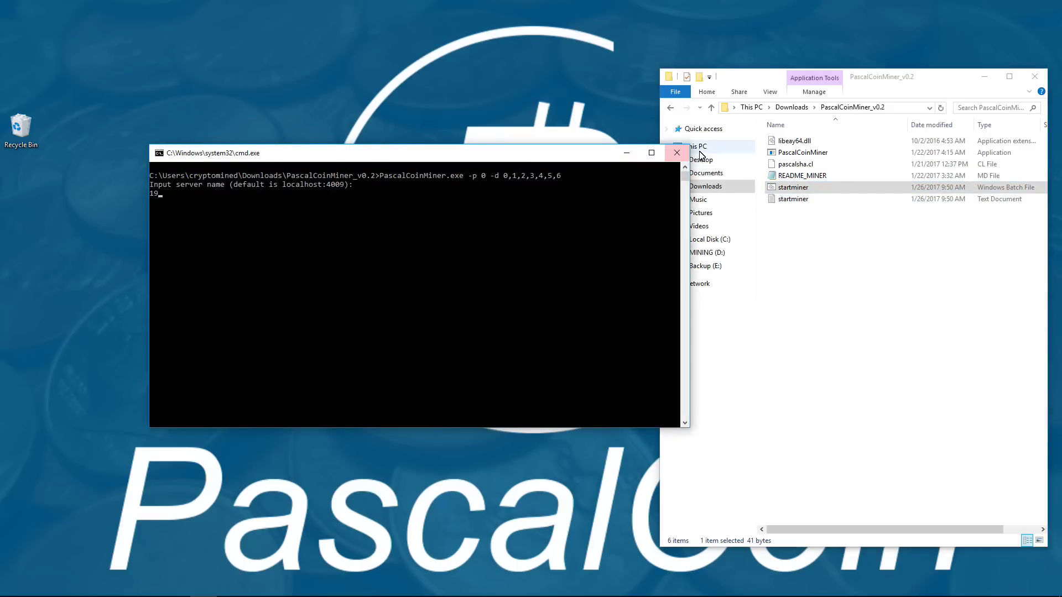
type("2.1689")
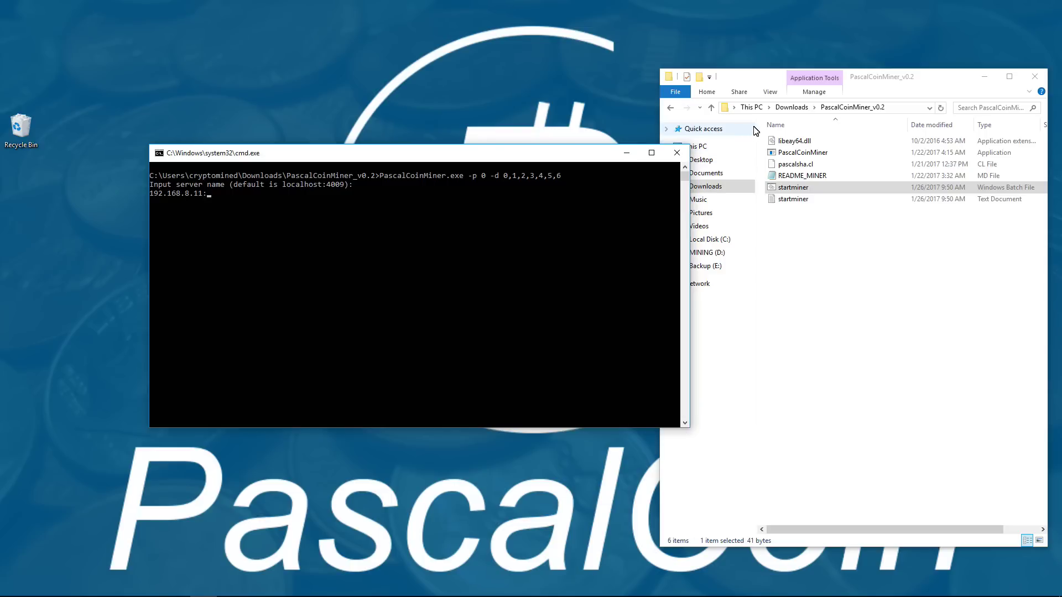
key("Return")
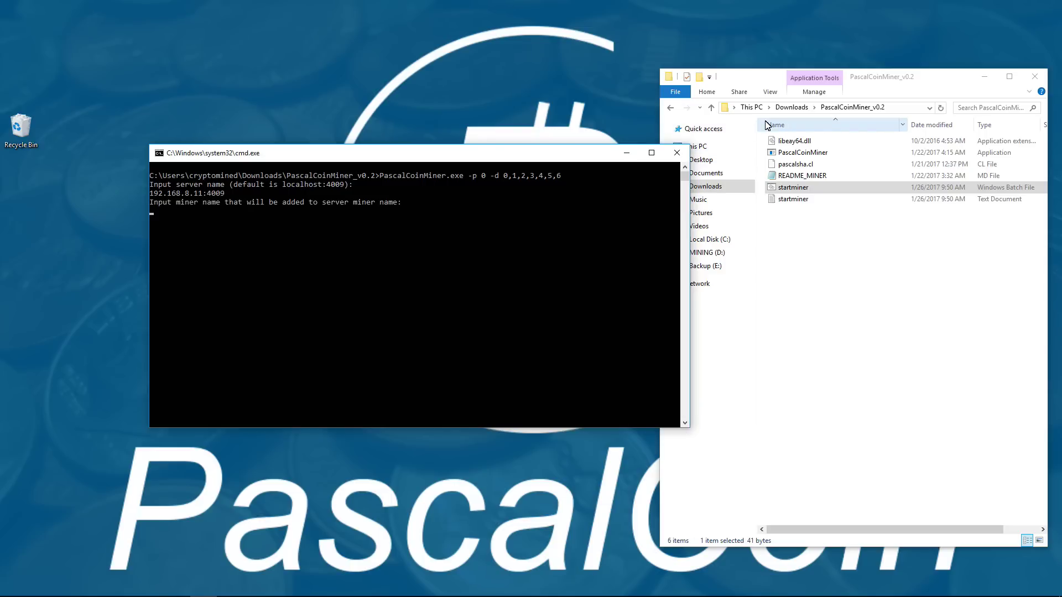
type("cryp")
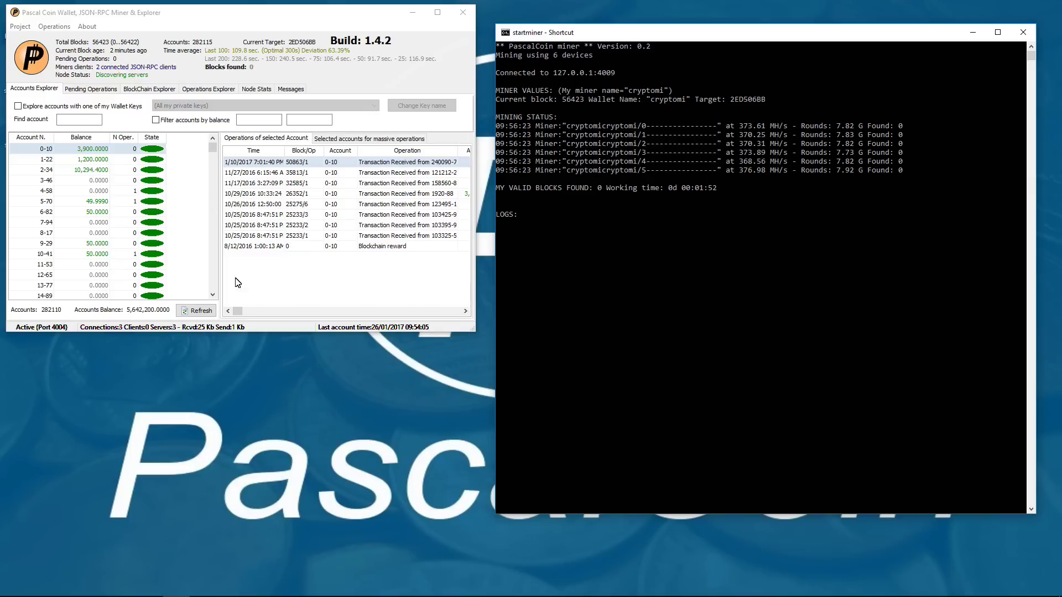
- Check that the wallet header reads '2 connected JSON-RPC clients' beside the miner console
mouse_move(126, 590)
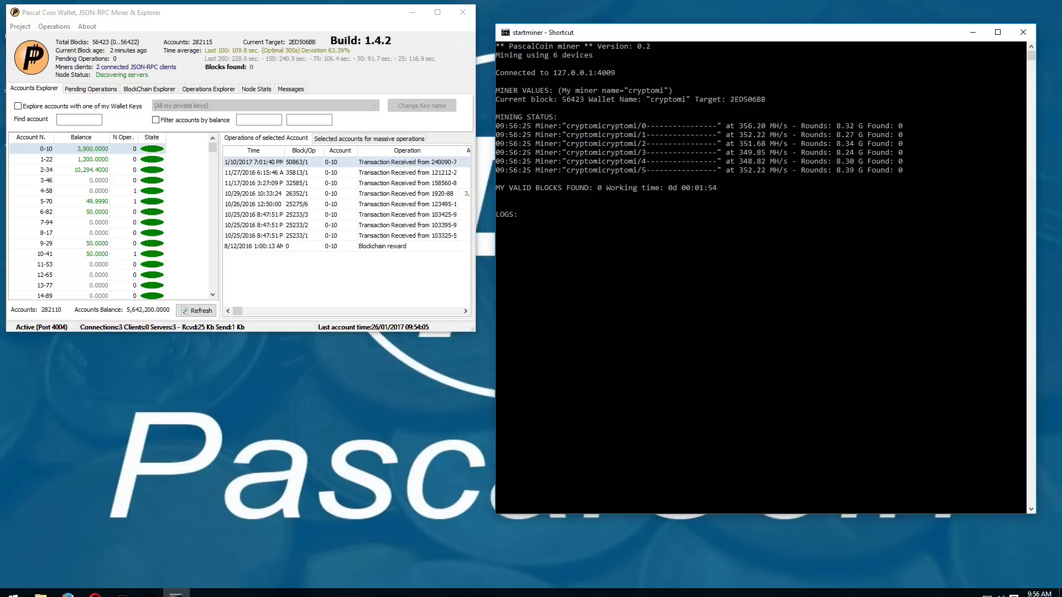